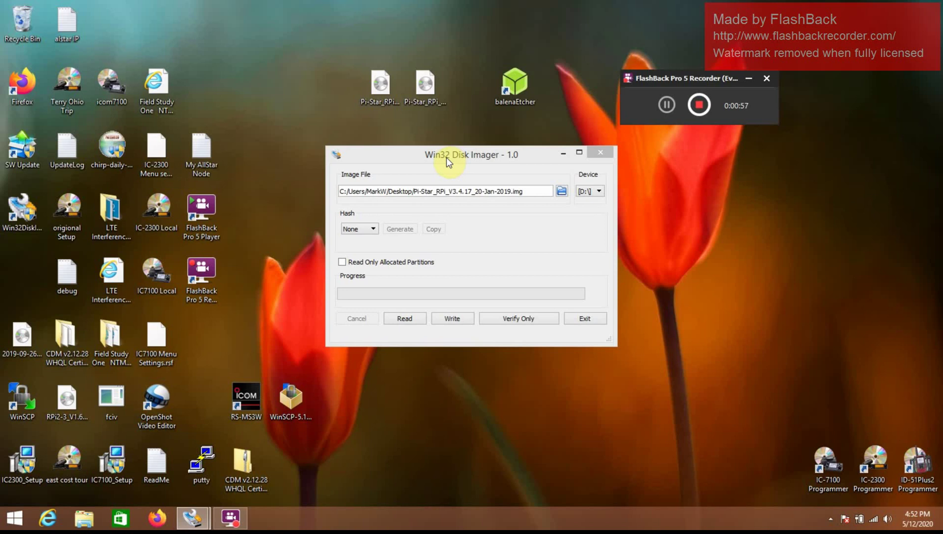
Step: Compare the Pi-Star V3.4.17 and V4.1.0 desktop image files, then bring up This PC in File Explorer
left_click(370, 90)
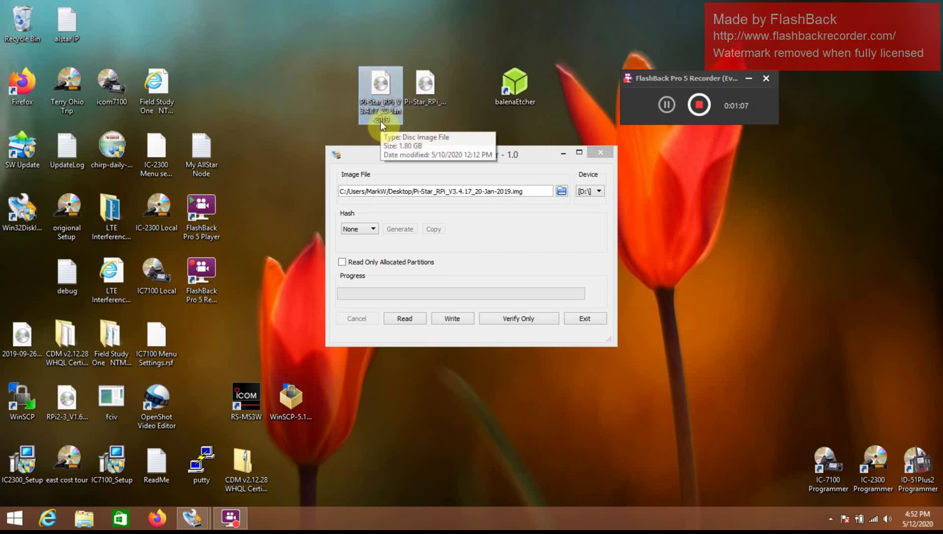
left_click(429, 112)
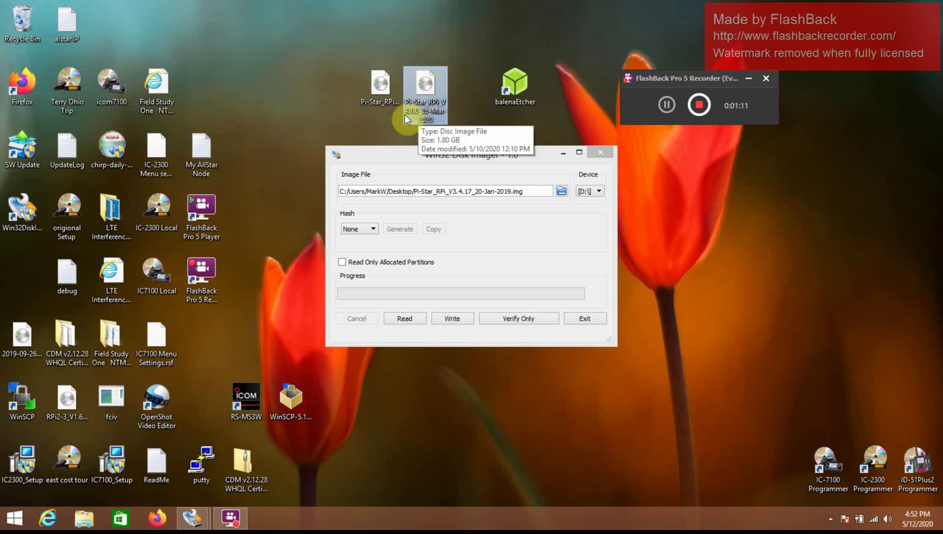
left_click(375, 85)
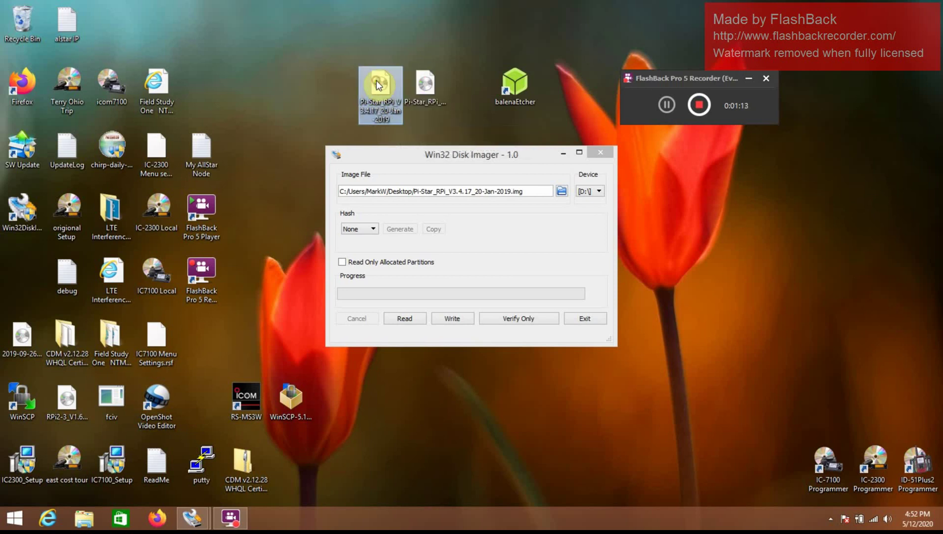
left_click(395, 390)
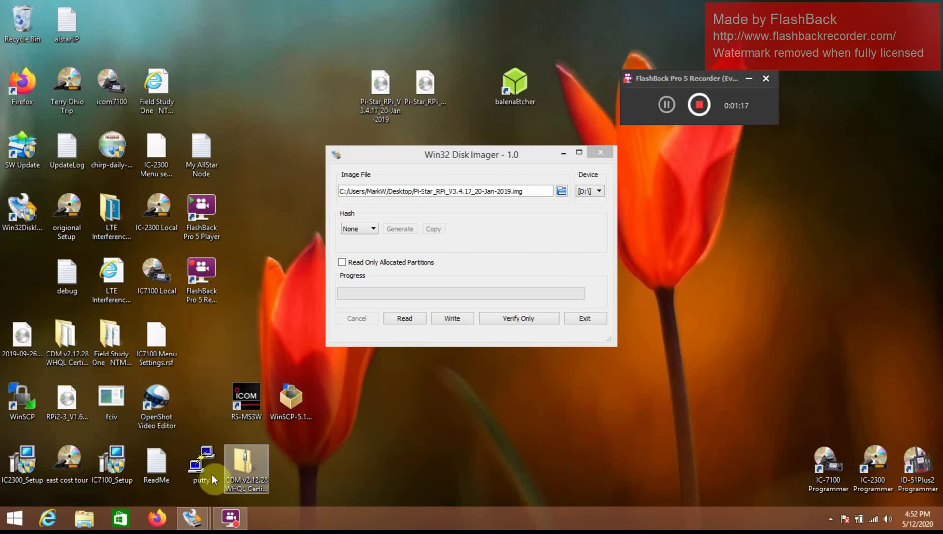
left_click(82, 519)
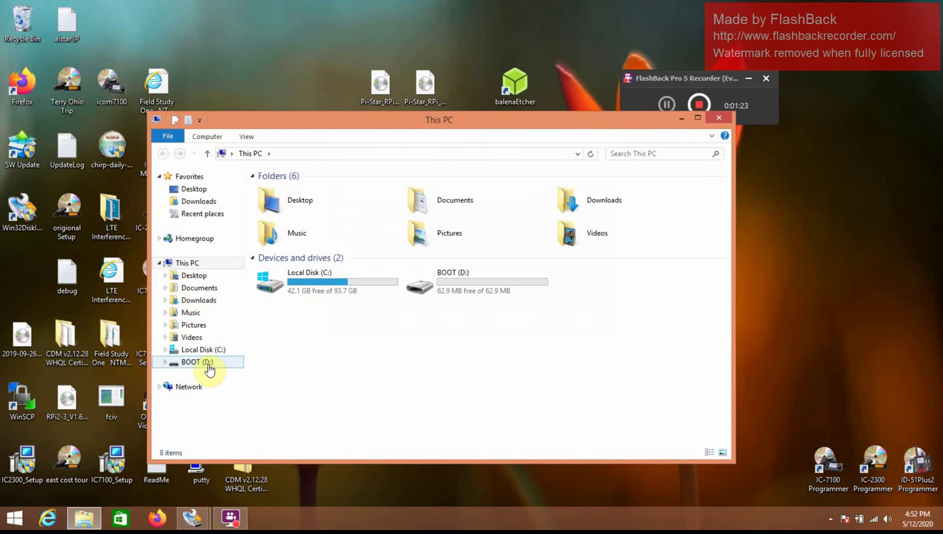
Step: Quick-format the BOOT (D:) card as FAT labelled BOOT, then put Explorer away
right_click(210, 371)
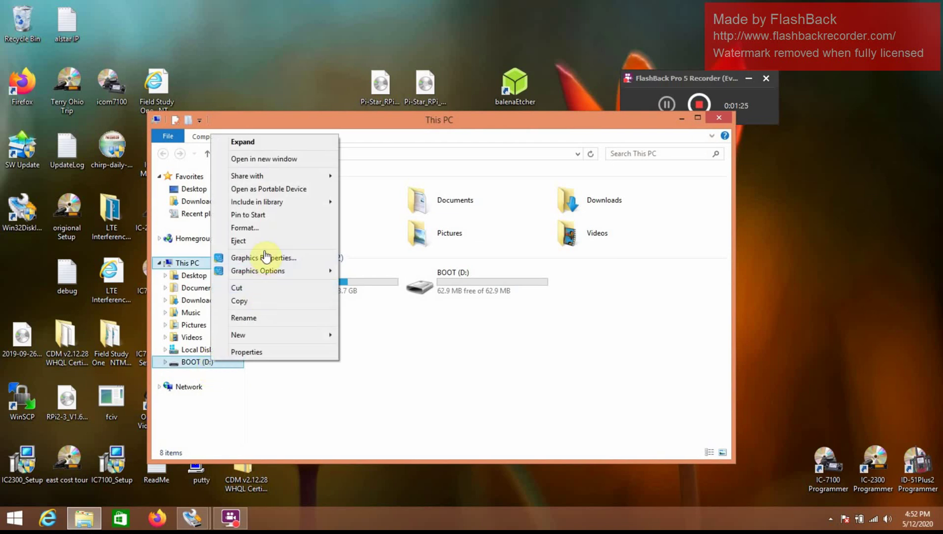
left_click(260, 228)
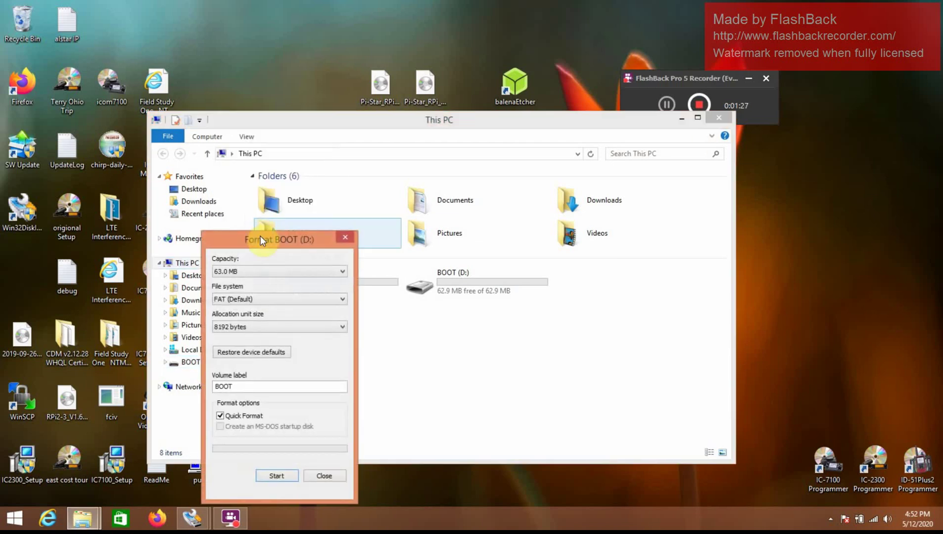
left_click(279, 474)
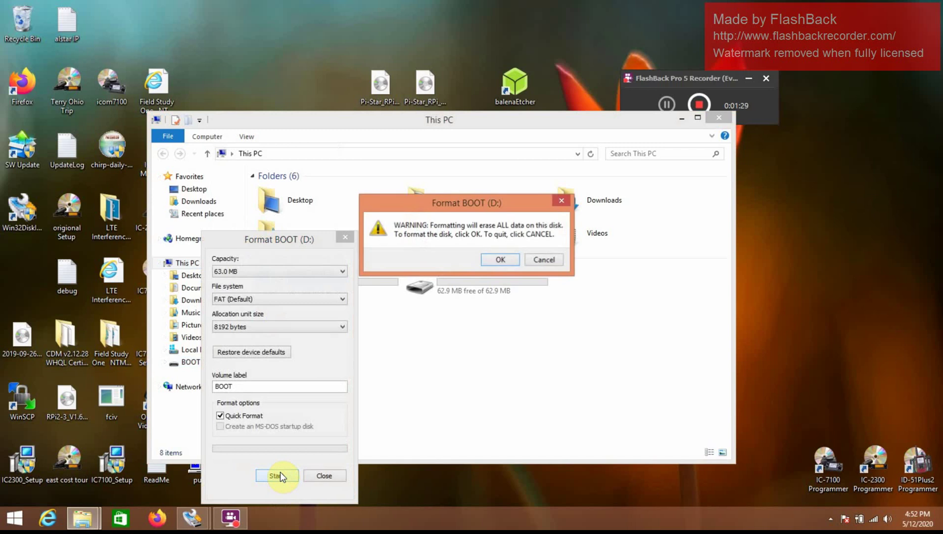
left_click(500, 258)
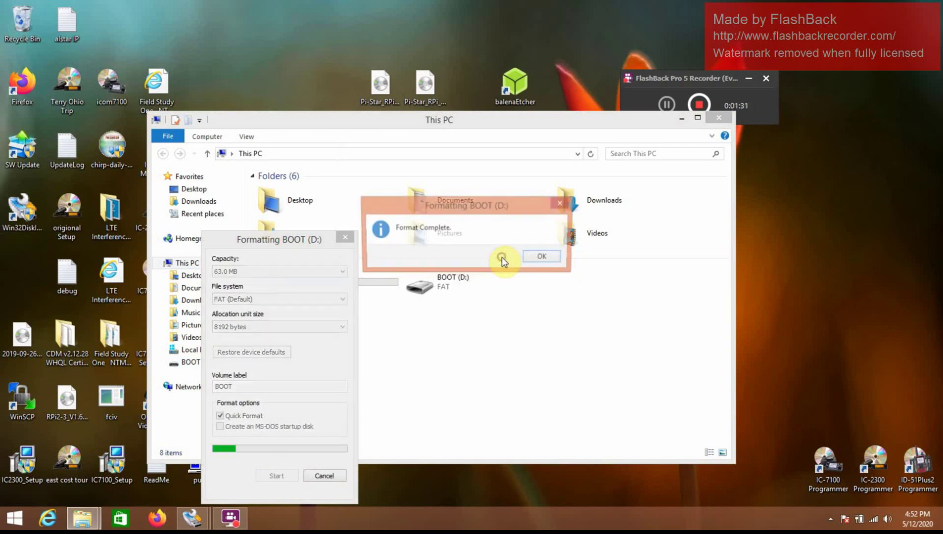
left_click(543, 256)
left_click(679, 118)
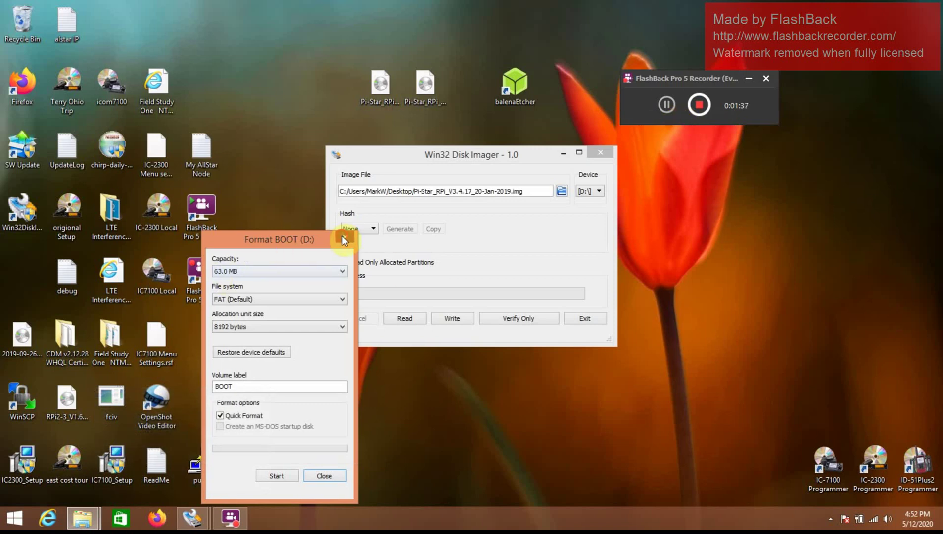
Step: Close the Format dialog and choose Pi-Star_RPi_V3.4.17_20-Jan-2019.img as the image file
left_click(345, 240)
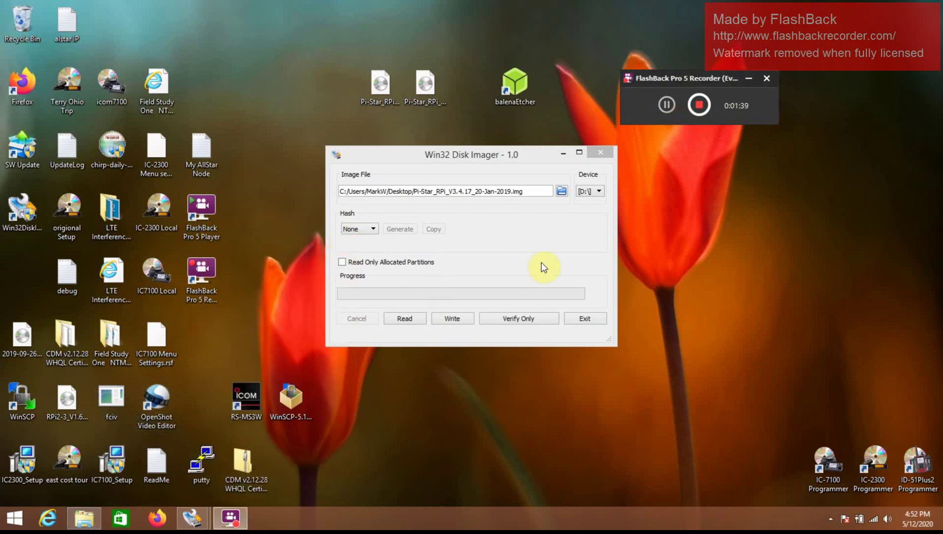
left_click(561, 191)
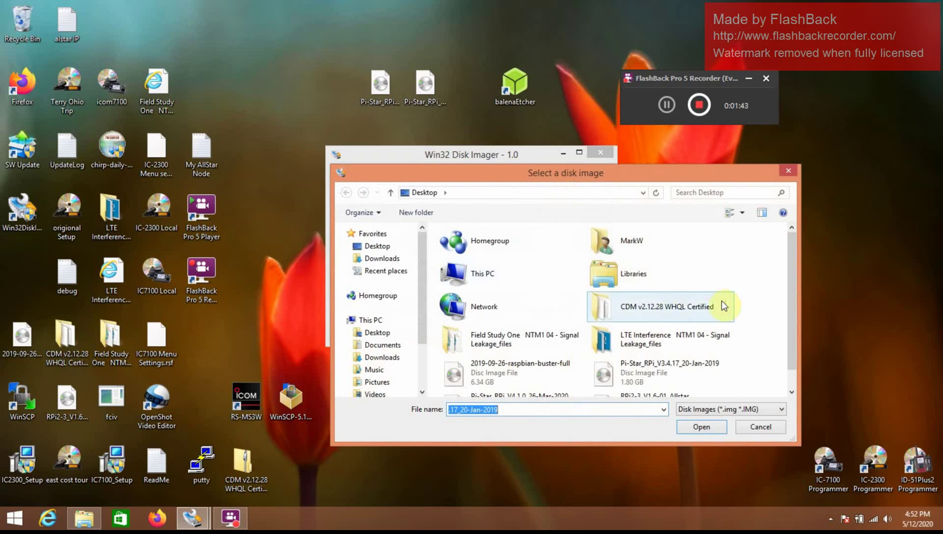
scroll(789, 341, "down", 1)
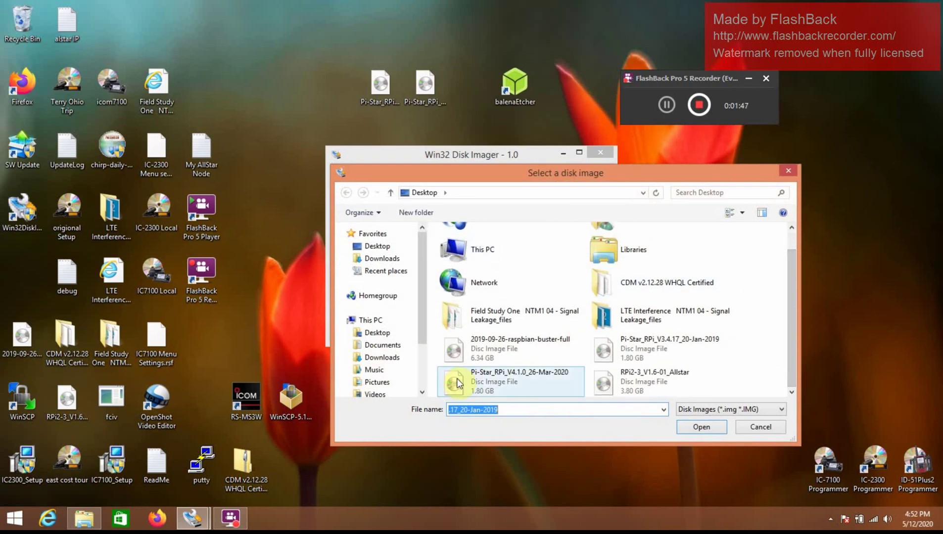
left_click(653, 353)
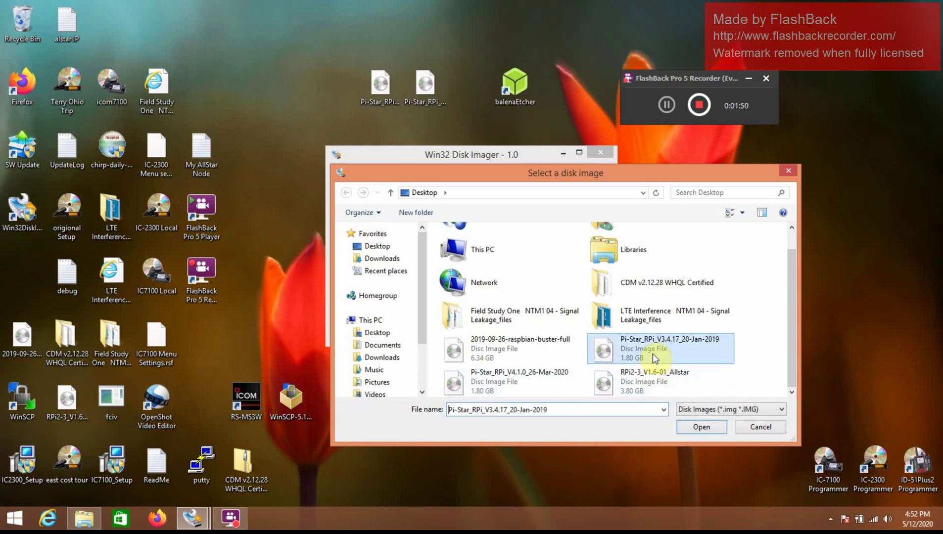
left_click(700, 428)
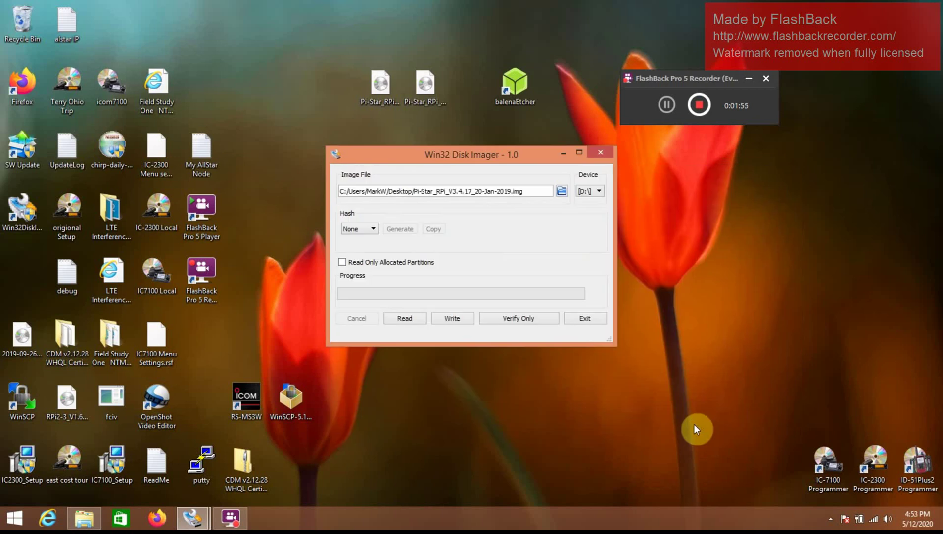
Step: Write Pi-Star_RPi_V3.4.17_20-Jan-2019.img to D:\, confirming the overwrite and acknowledging Write Successful
left_click(457, 322)
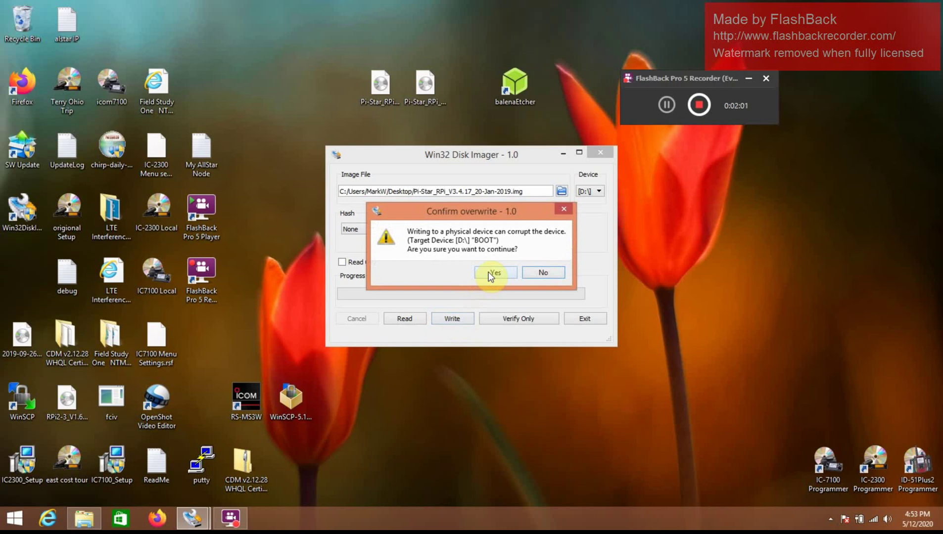
left_click(488, 273)
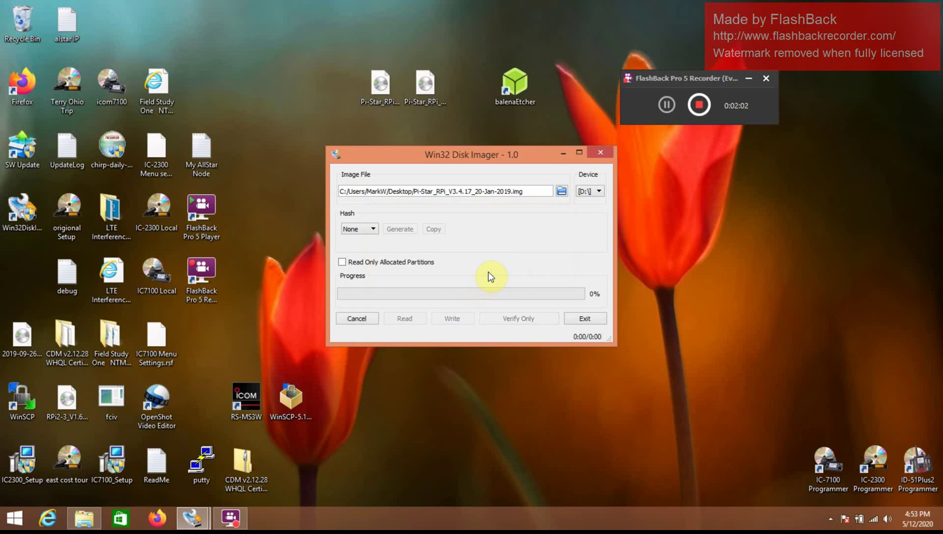
left_click(666, 105)
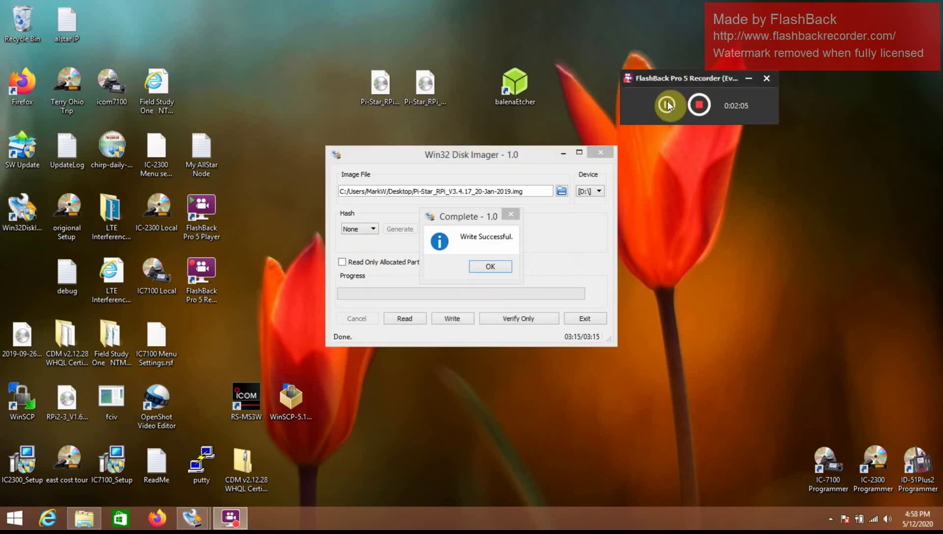
left_click(490, 266)
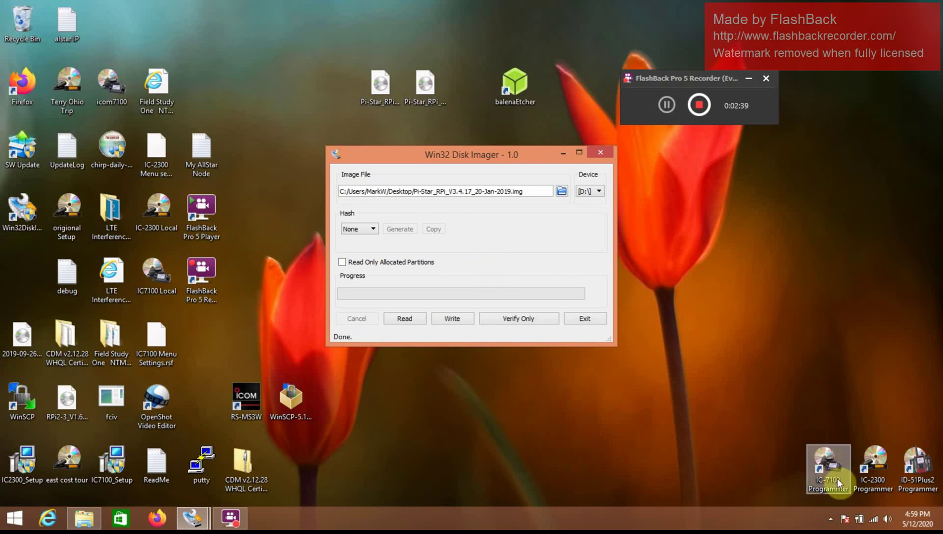
Step: Check the Wi-Fi network list for the Pi-Star-Setup hotspot, then close the panel
left_click(873, 518)
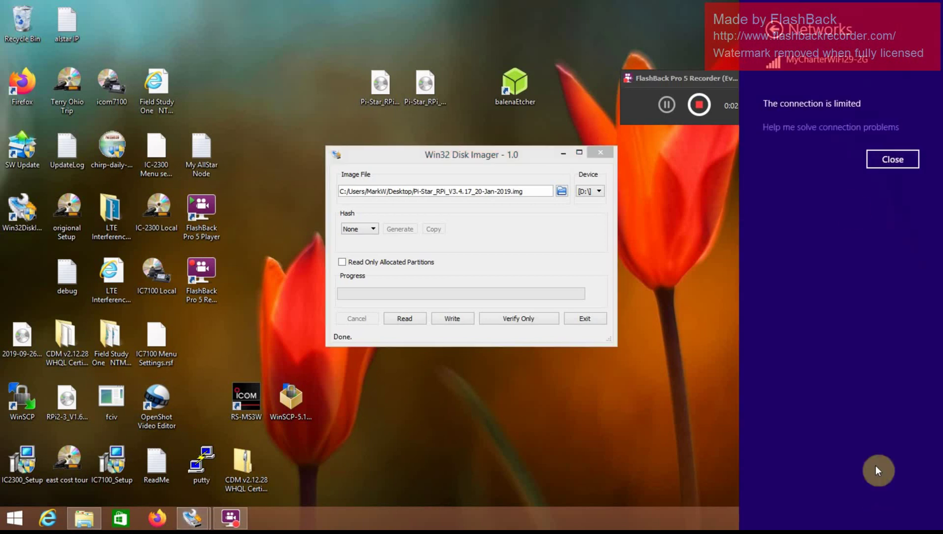
left_click(777, 41)
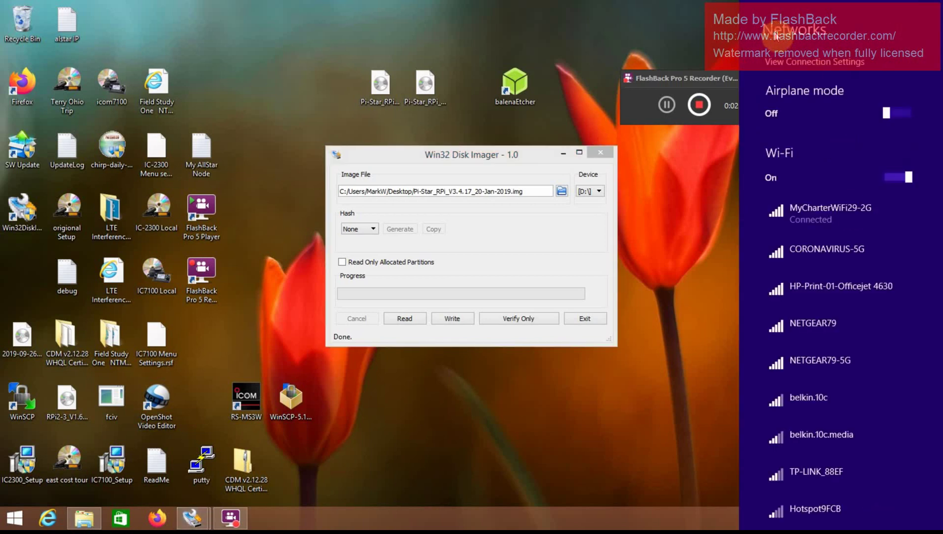
left_click(821, 204)
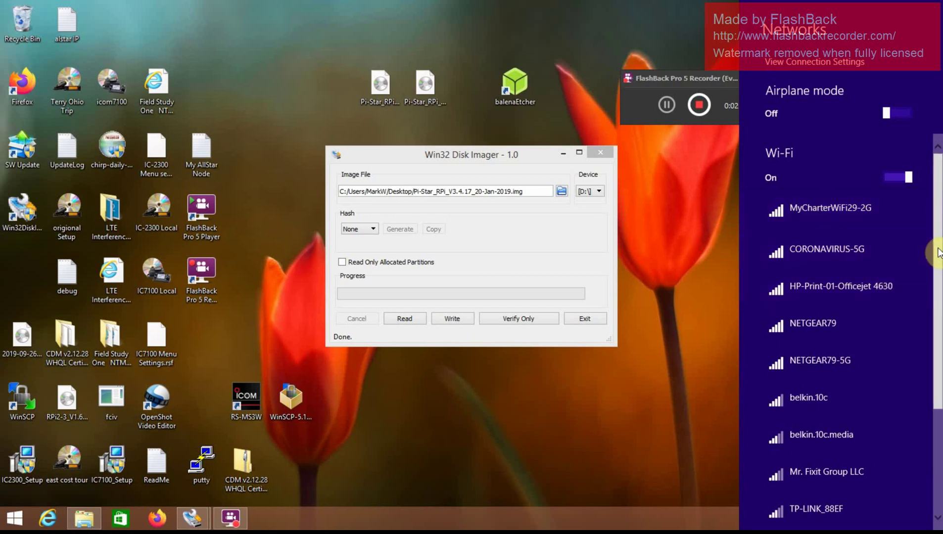
mouse_move(939, 251)
left_mouse_down()
mouse_move(939, 322)
mouse_move(936, 233)
left_mouse_up()
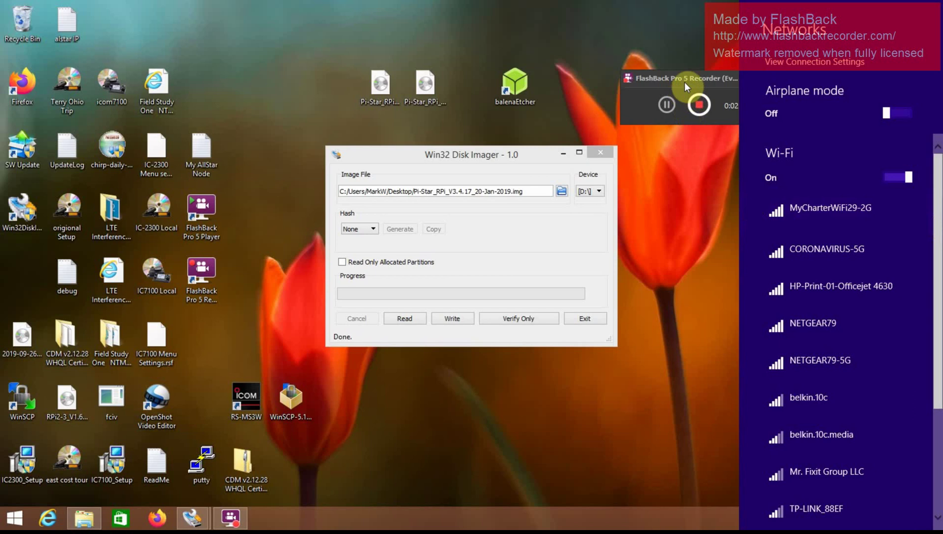
left_click(667, 63)
left_click_drag(678, 77, 640, 16)
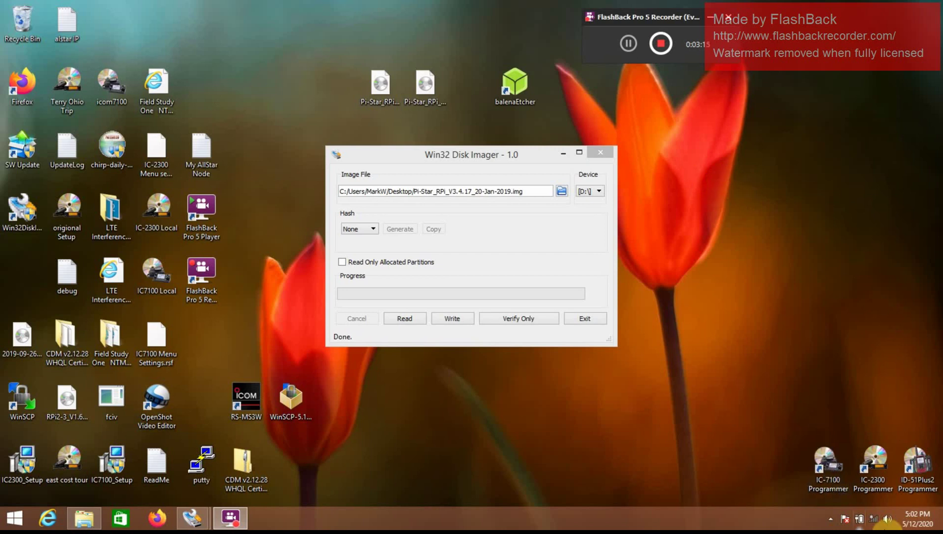
left_click(873, 520)
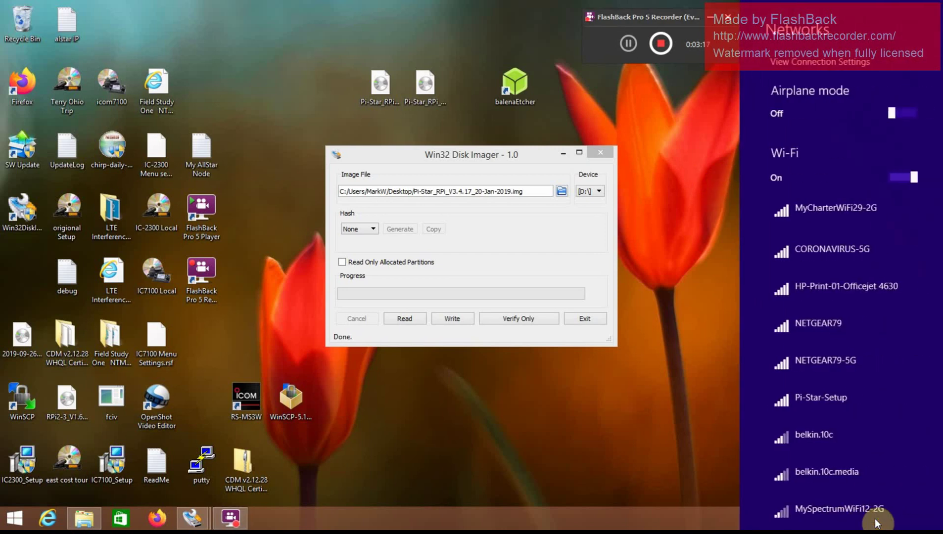
left_click(831, 398)
left_click(879, 464)
left_click(791, 122)
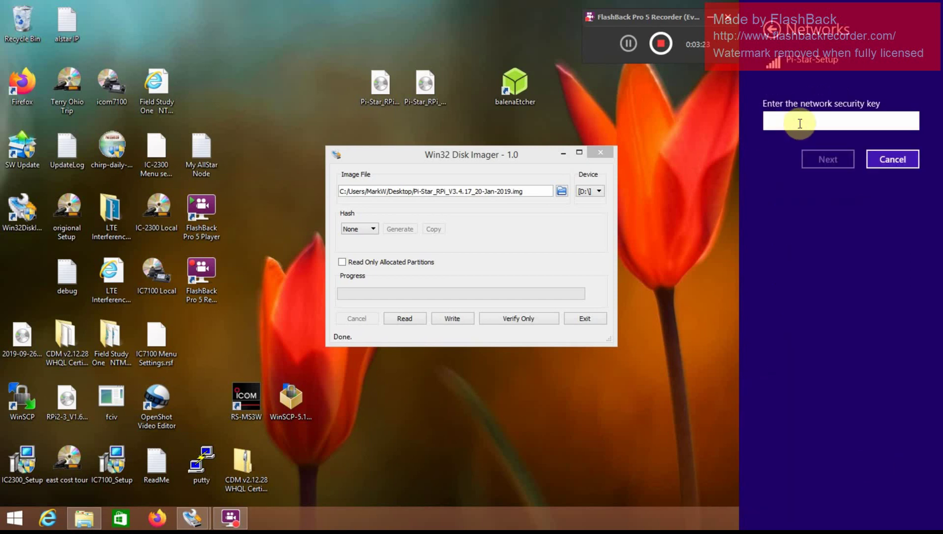
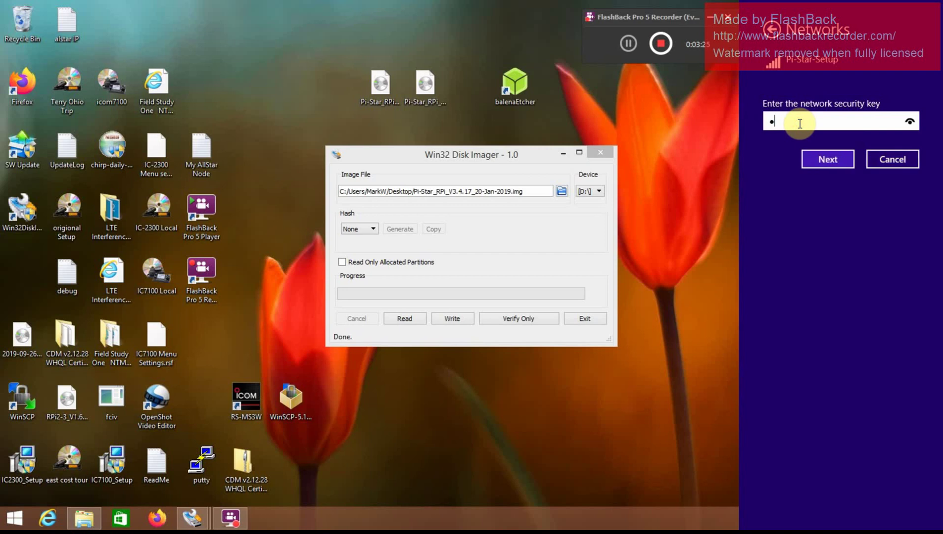
key("Return")
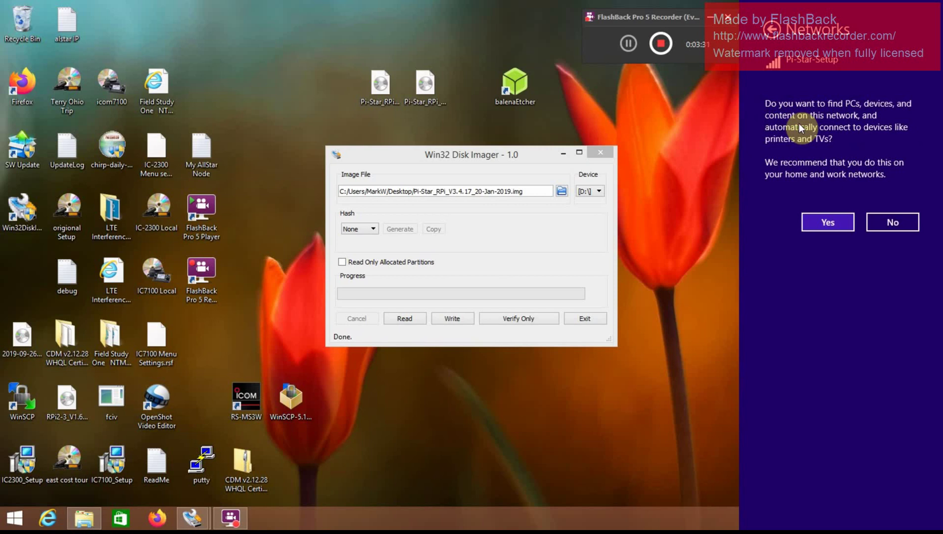
left_click(827, 231)
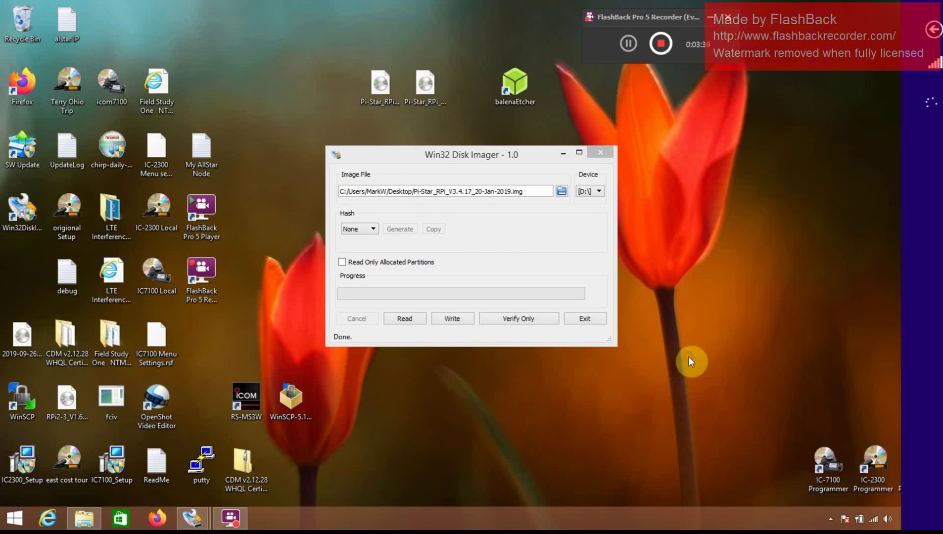
left_click(157, 519)
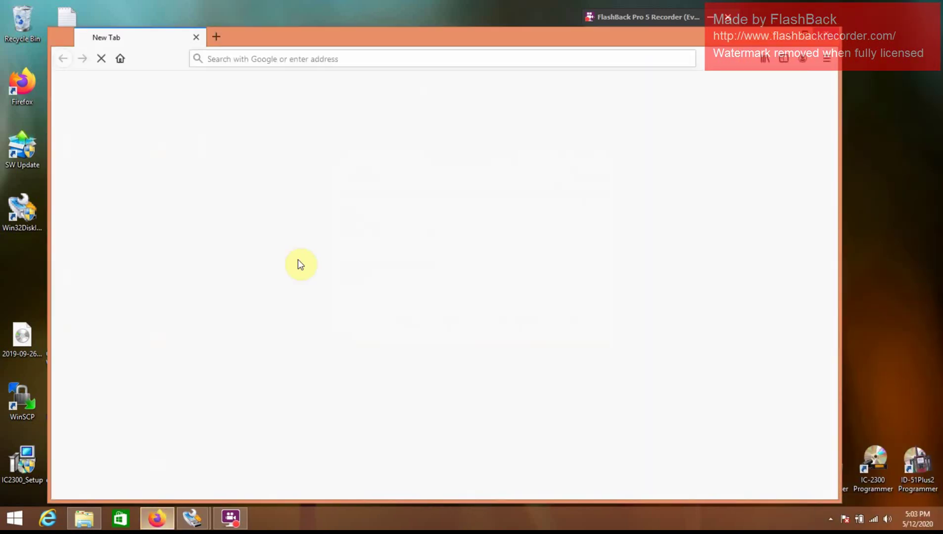
left_click(330, 60)
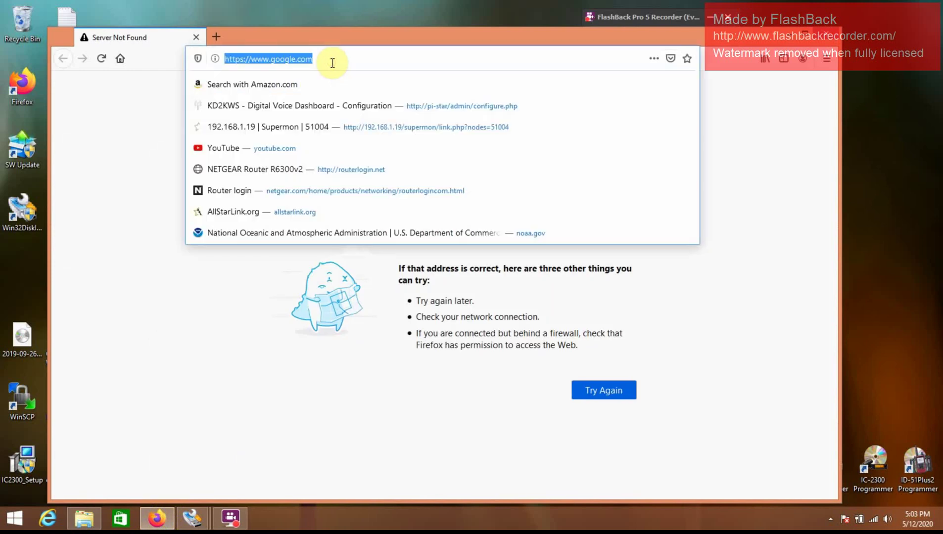
type("ht")
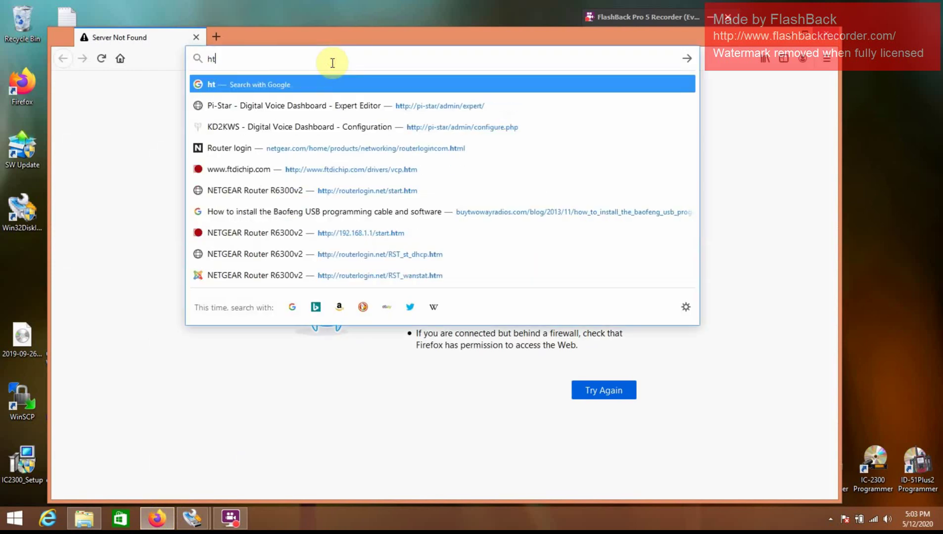
type("tp:/")
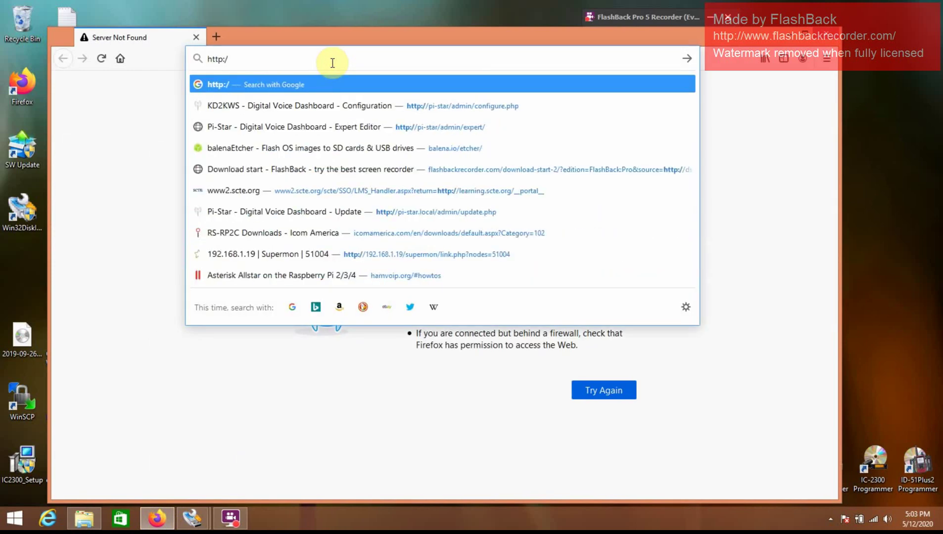
type("/pi")
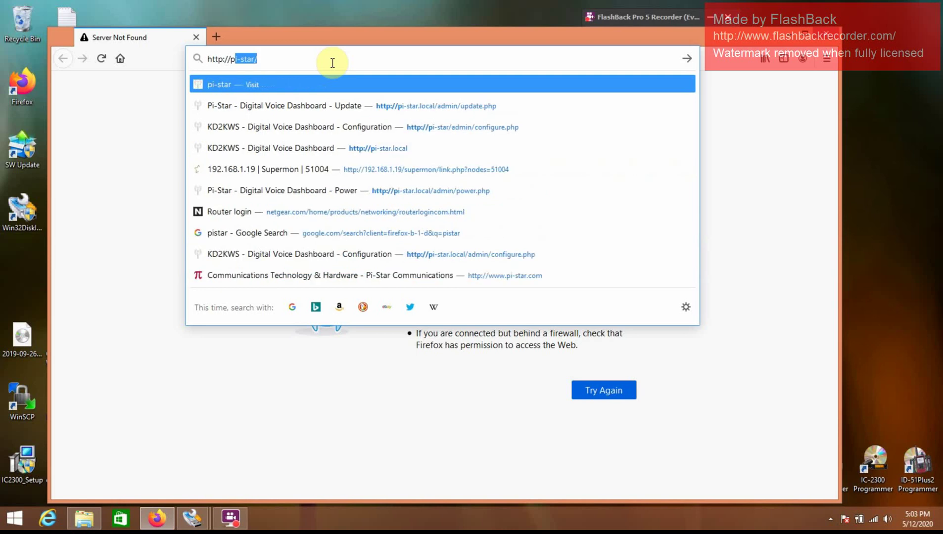
type("-star")
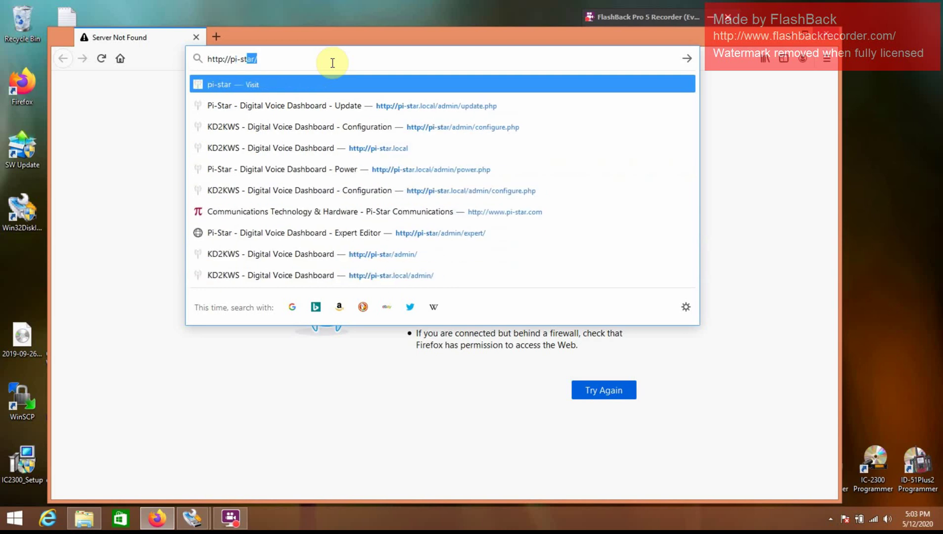
type(".local")
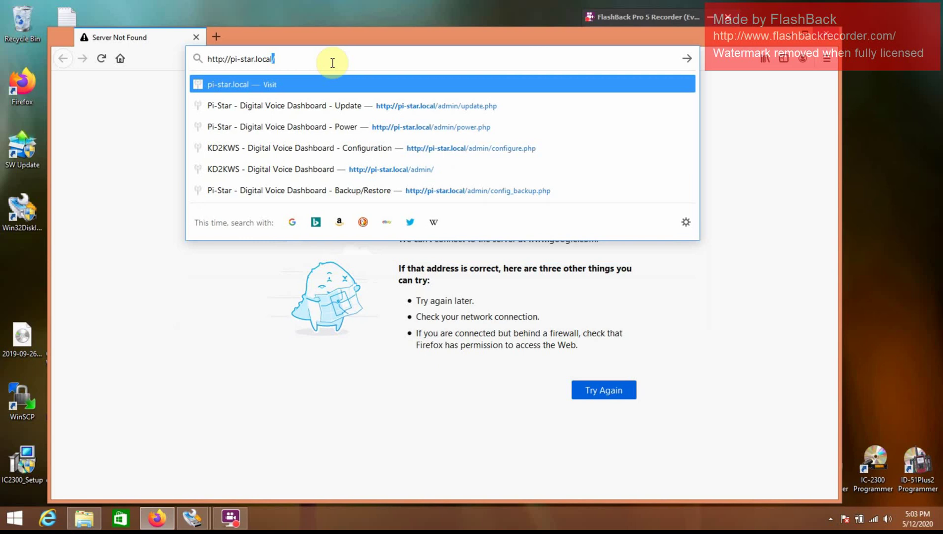
key("Return")
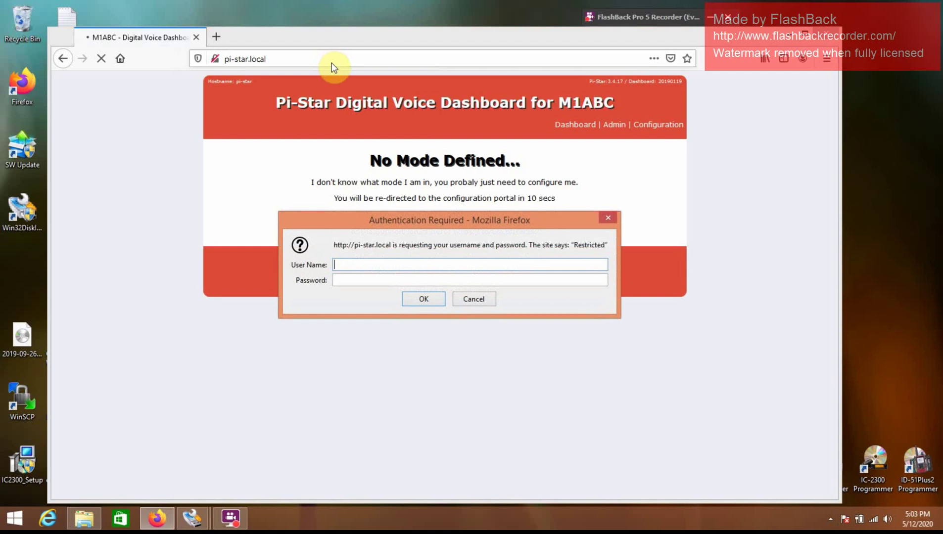
Step: Sign in with the admin username and password, declining to save the login
key("Tab")
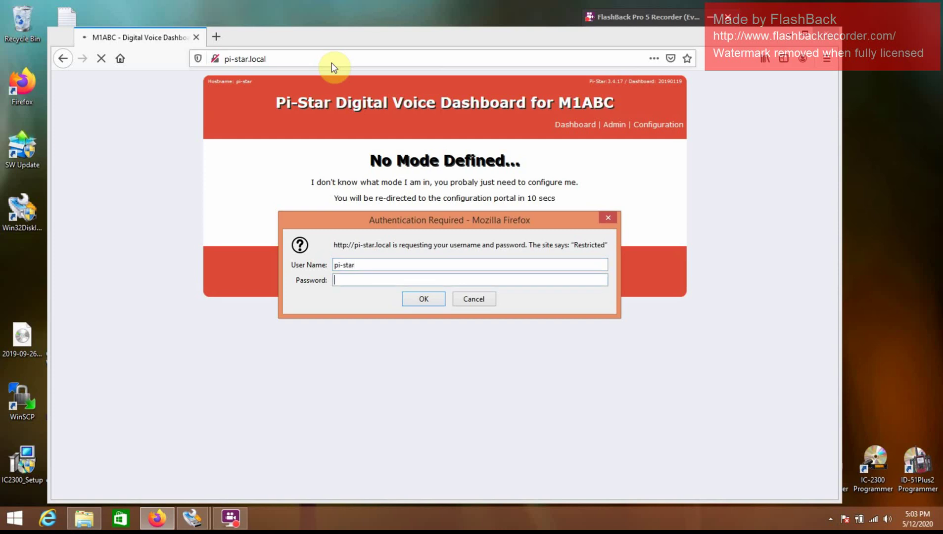
key("Return")
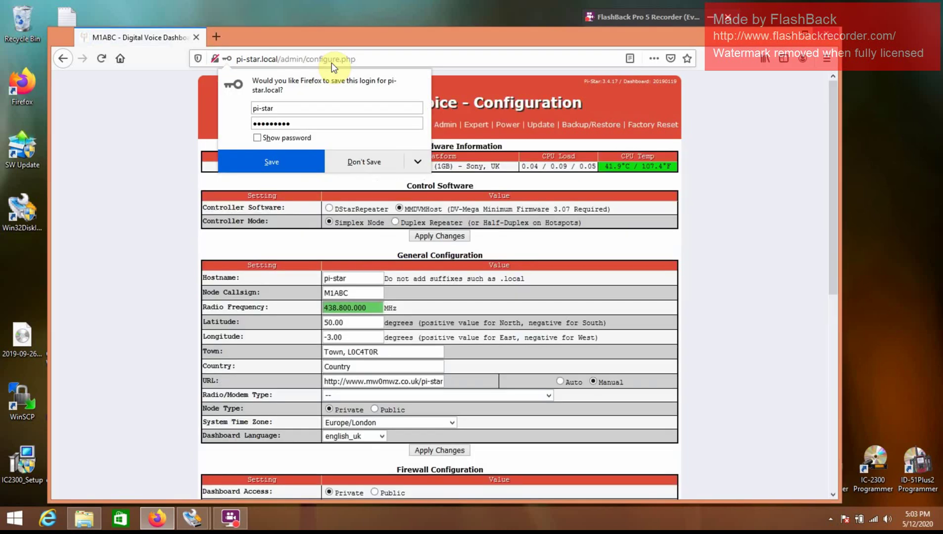
left_click(116, 190)
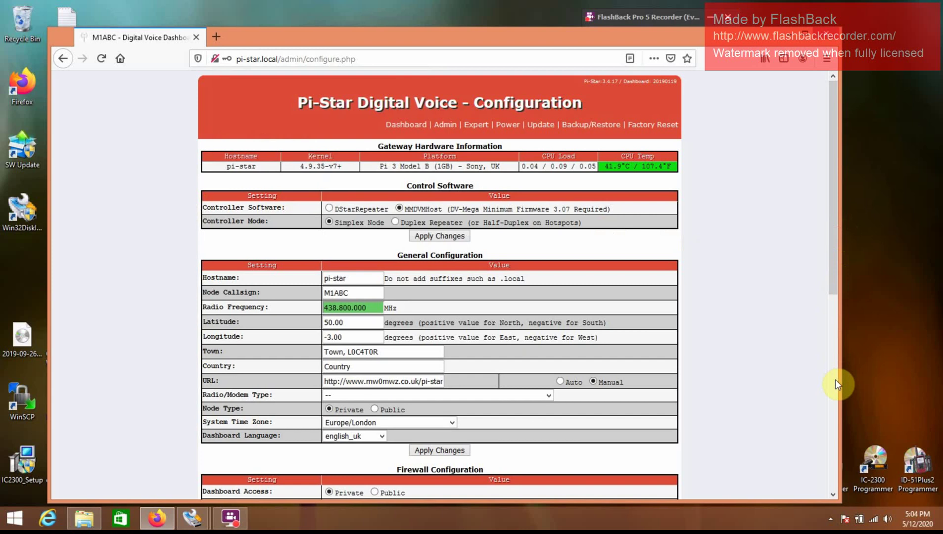
Step: Run a 10-second Wi-Fi scan under Wireless Configuration to list nearby networks
left_click(835, 211)
left_click_drag(835, 209, 852, 422)
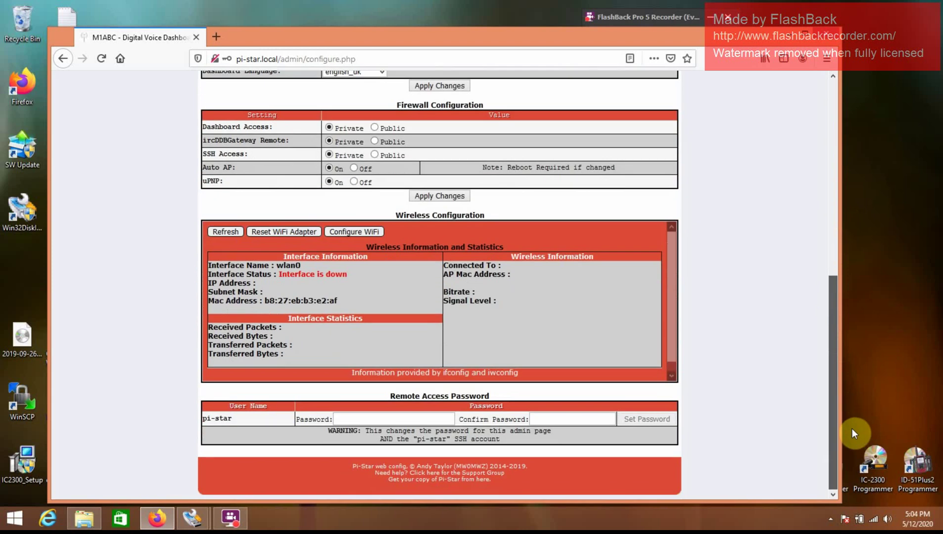
left_click(341, 232)
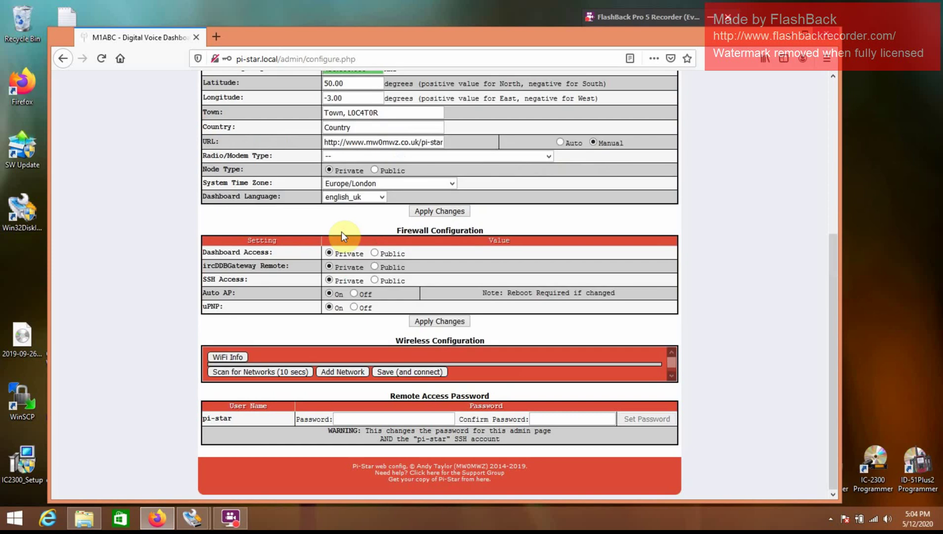
left_click(271, 371)
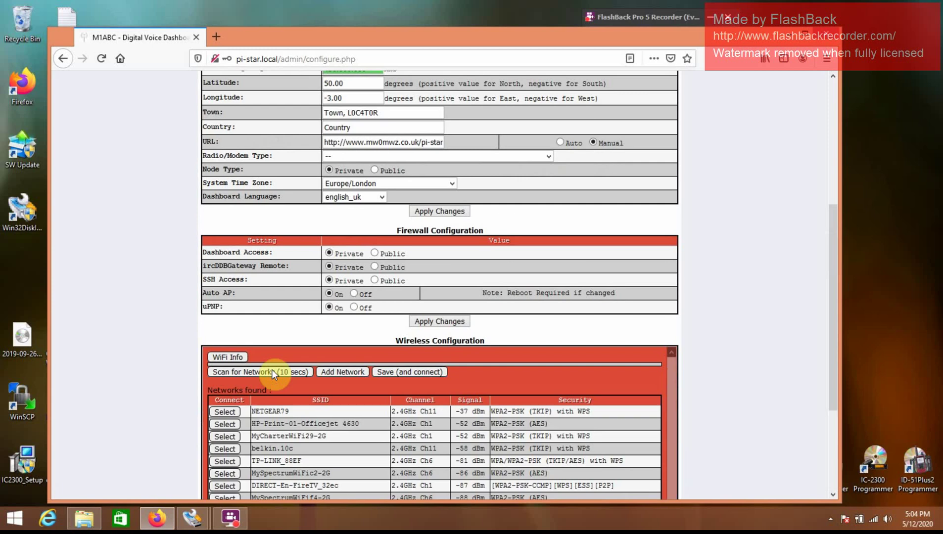
Step: Select MyCharterWiFi29-2G as Network 0 and enter its passphrase, retyping it after a typo
left_click(230, 438)
left_click(351, 395)
type("•••••••••")
key("ctrl+a")
key("BackSpace")
type("•••••")
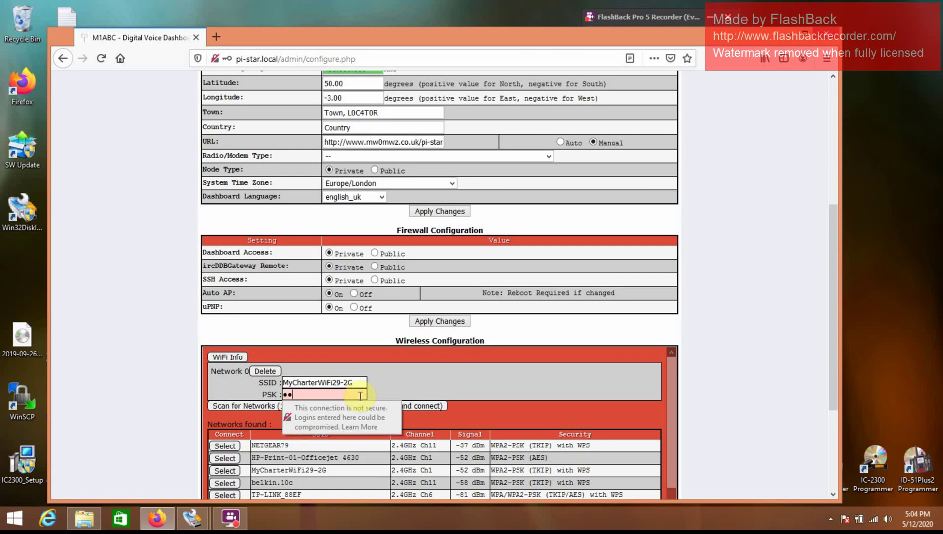
type("••••••")
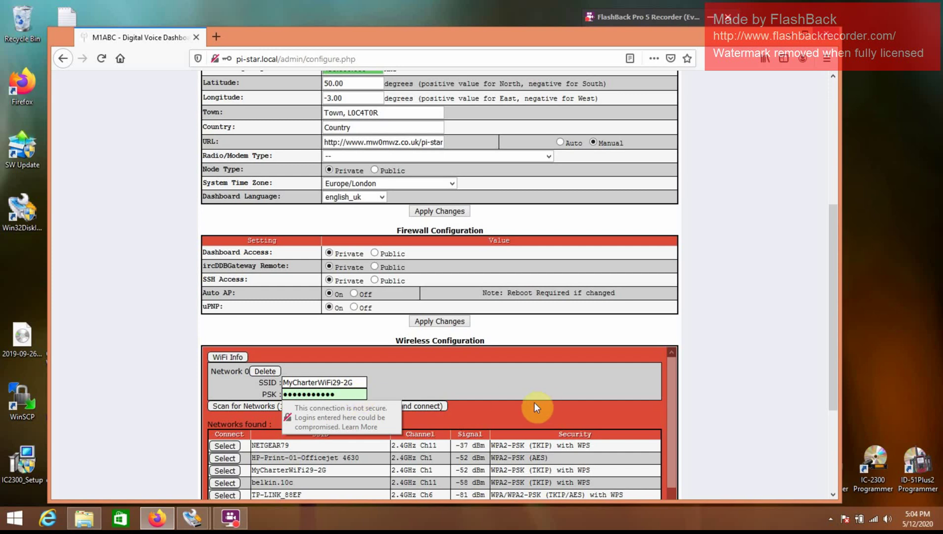
Step: Save and connect the WiFi settings, dismissing the insecure-connection and save-login prompts
left_click(518, 412)
left_click(399, 407)
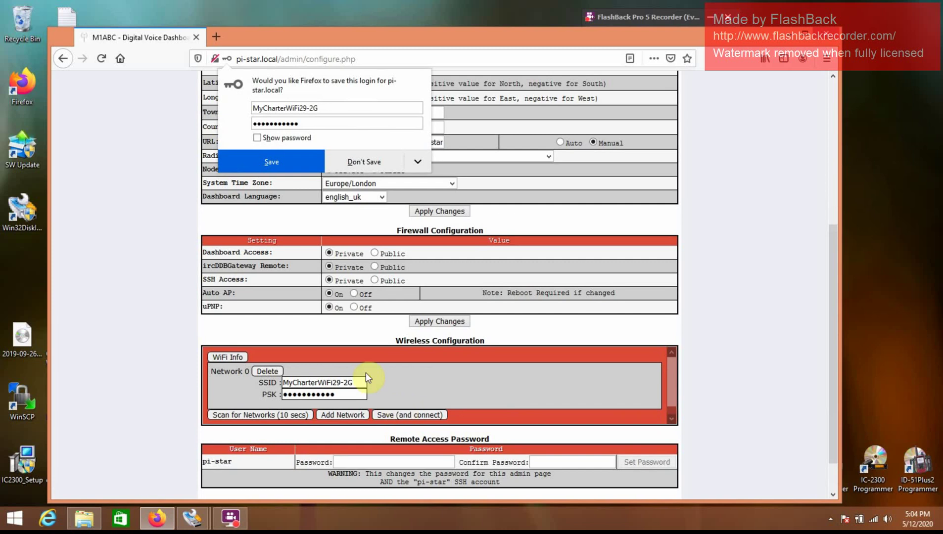
left_click(139, 172)
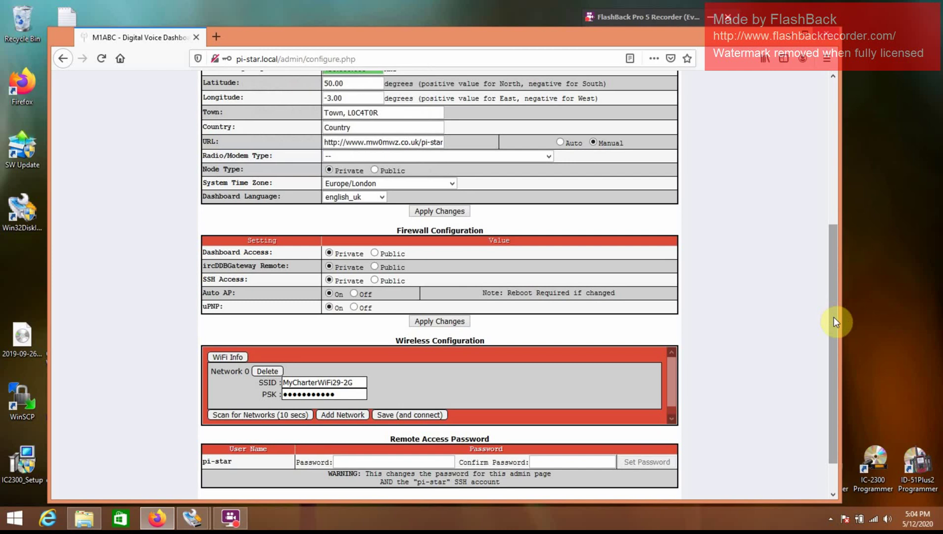
left_click_drag(834, 318, 840, 10)
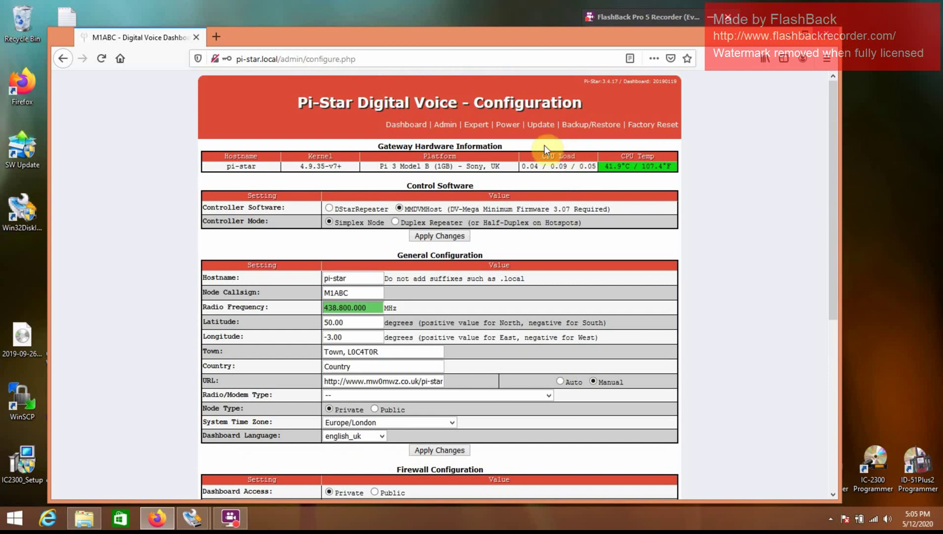
Step: Reboot the Pi from the dashboard's Power page
left_click(515, 131)
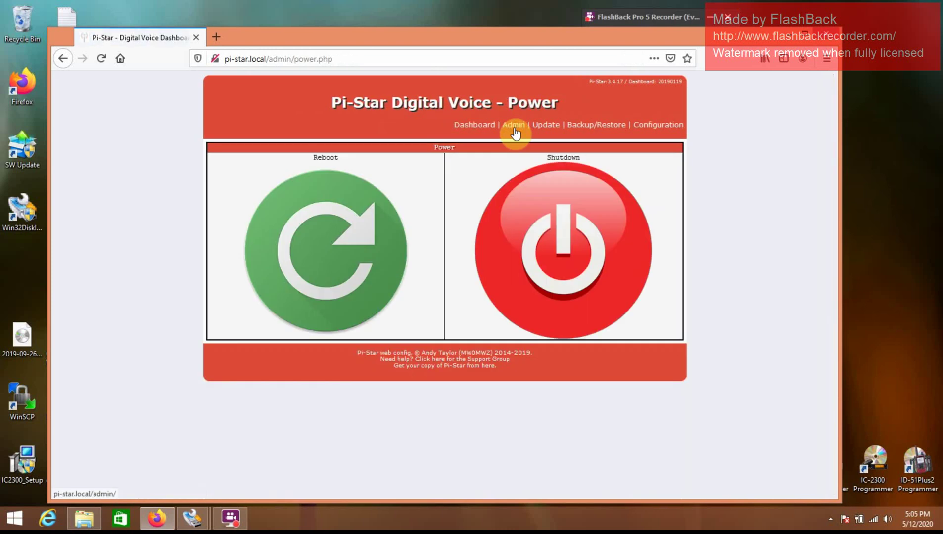
left_click(353, 239)
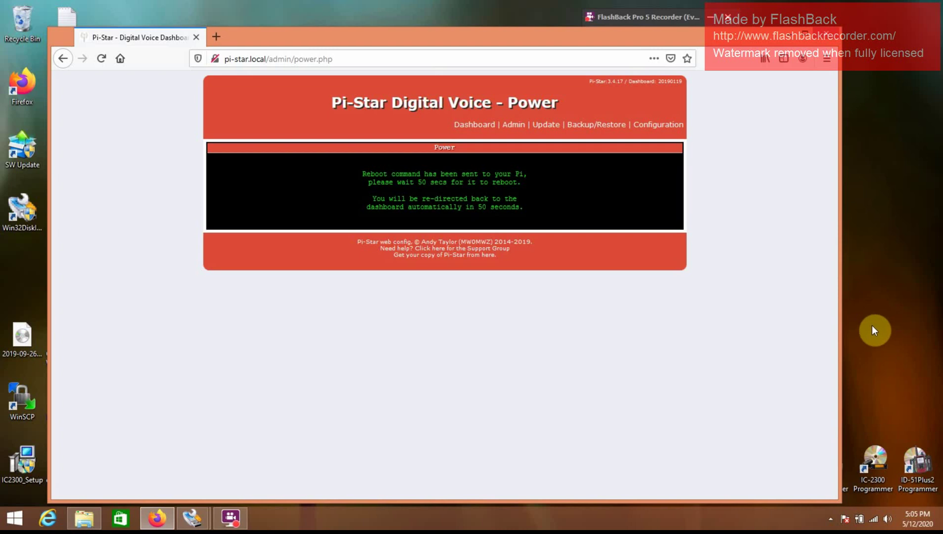
Step: Connect the computer to the MyCharterWiFi29-2G Wi-Fi network, then dismiss the network flyout
left_click(871, 519)
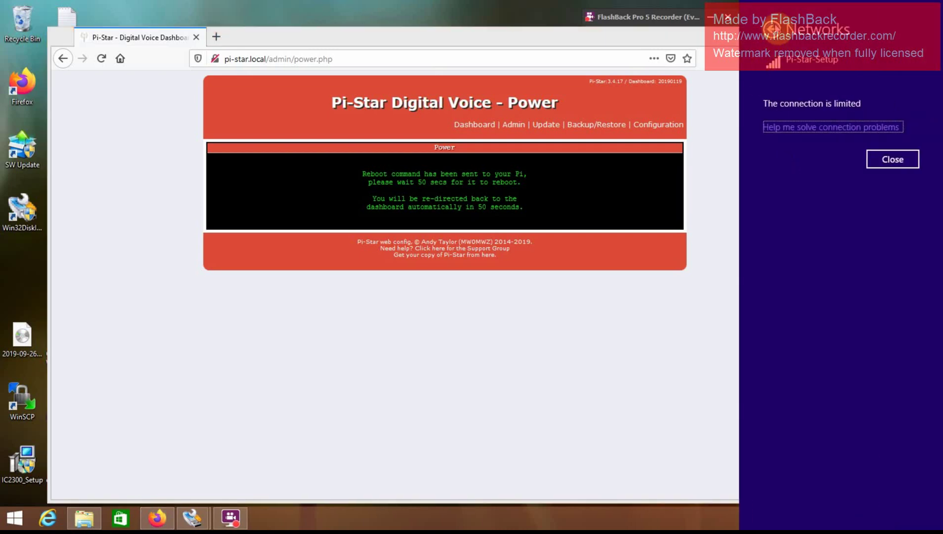
left_click(773, 28)
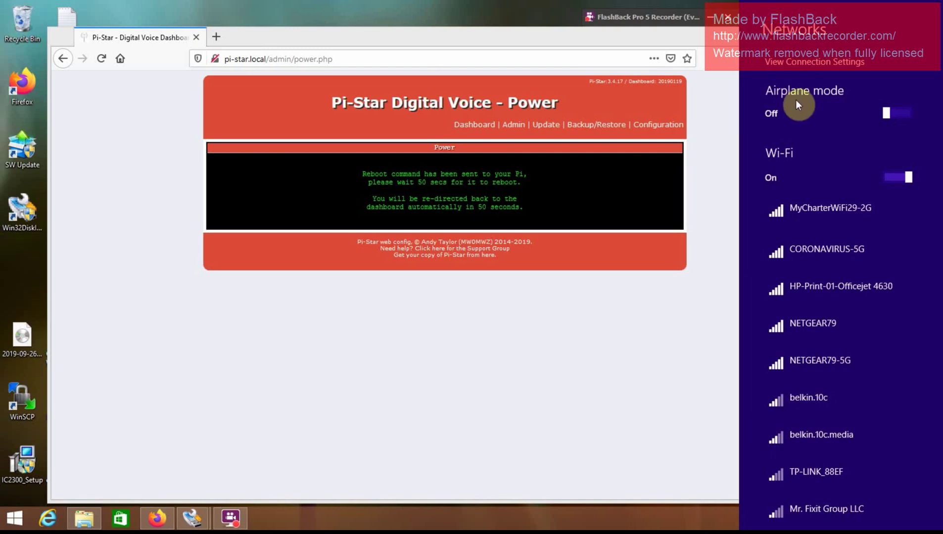
left_click(808, 208)
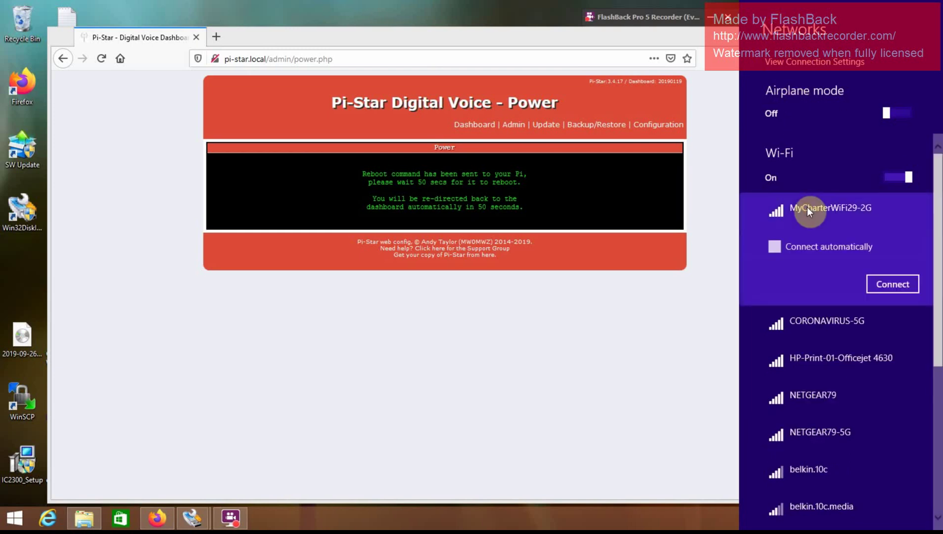
left_click(878, 286)
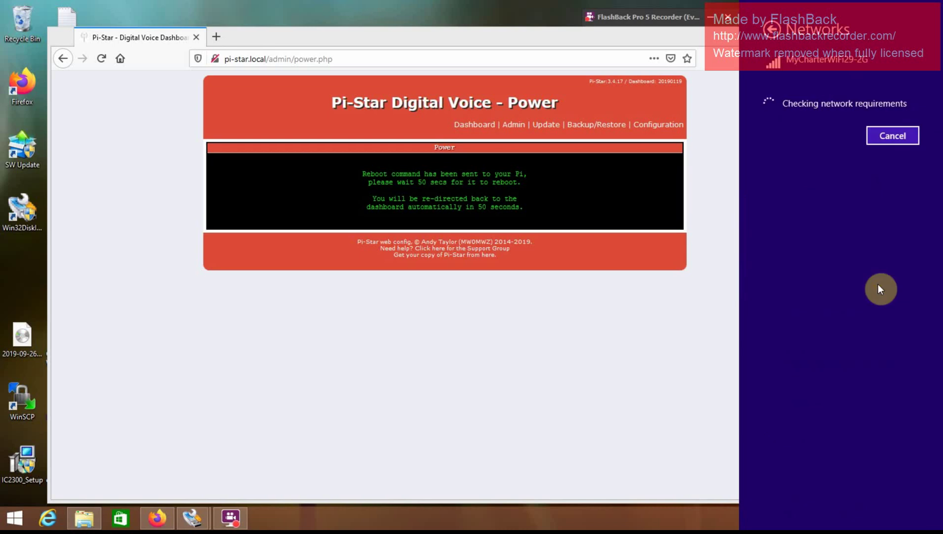
left_click(636, 364)
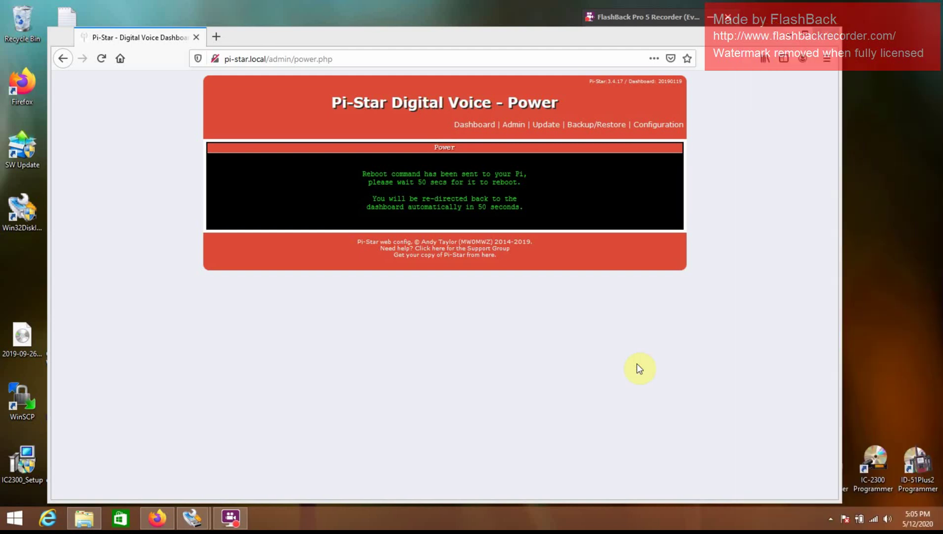
Step: Reload the Pi-Star Power page at pi-star.local/admin/power.php
left_click(406, 58)
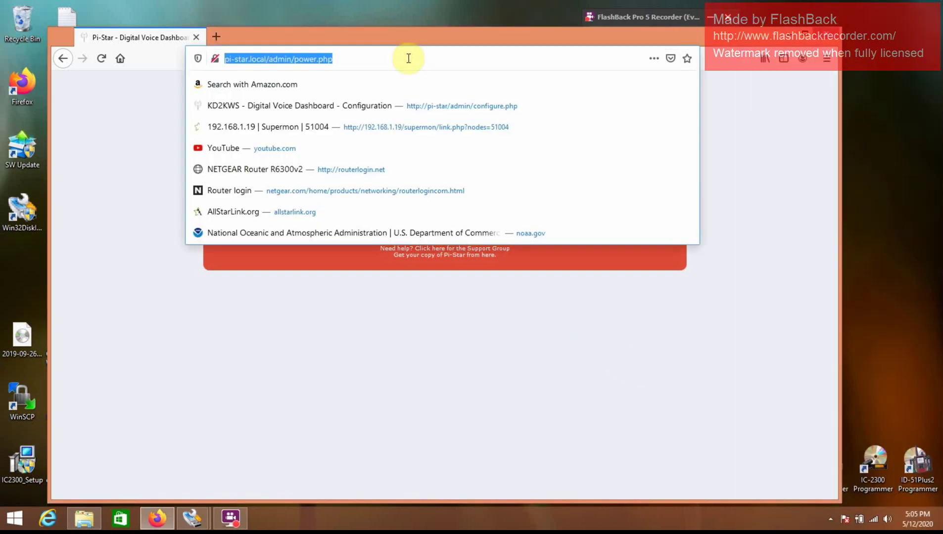
left_click(408, 59)
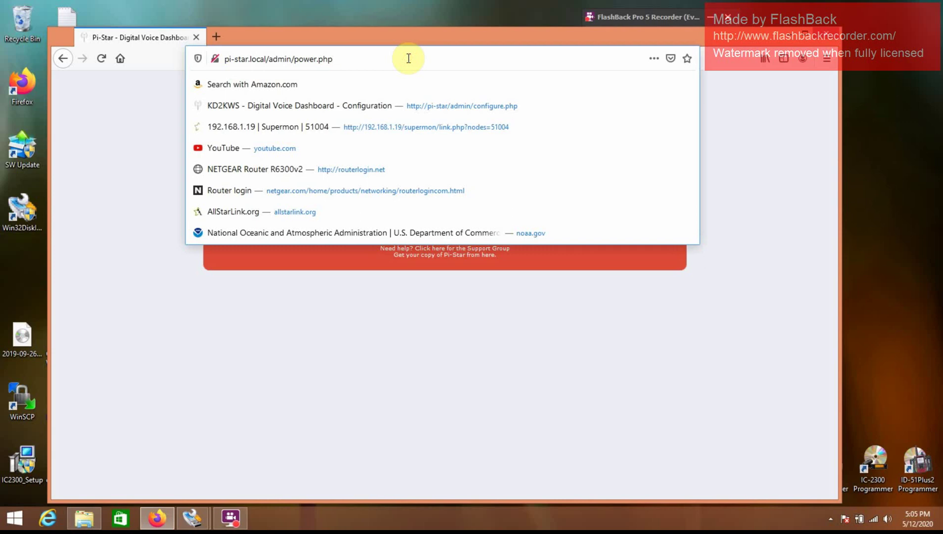
key("Return")
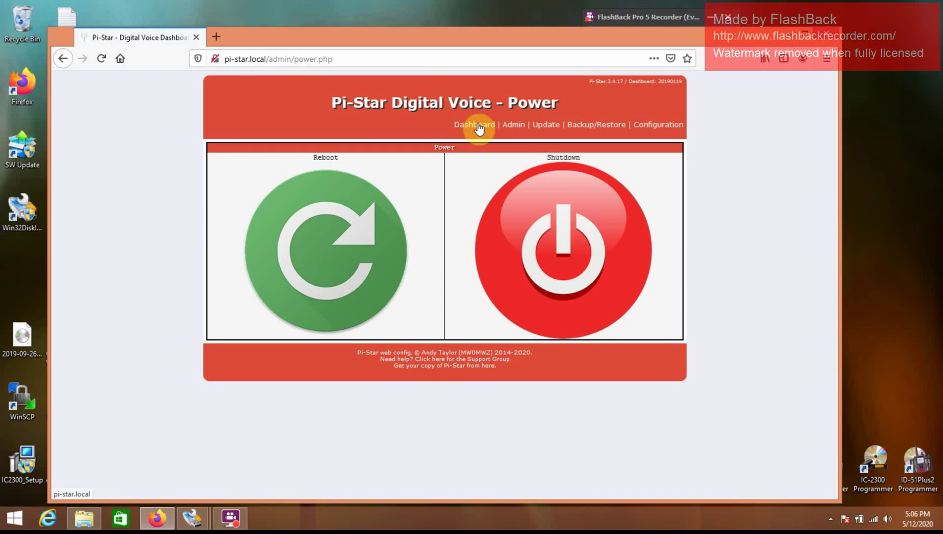
Step: In Configuration, choose DStarRepeater as the controller software and acknowledge the power-cycle notice
left_click(665, 128)
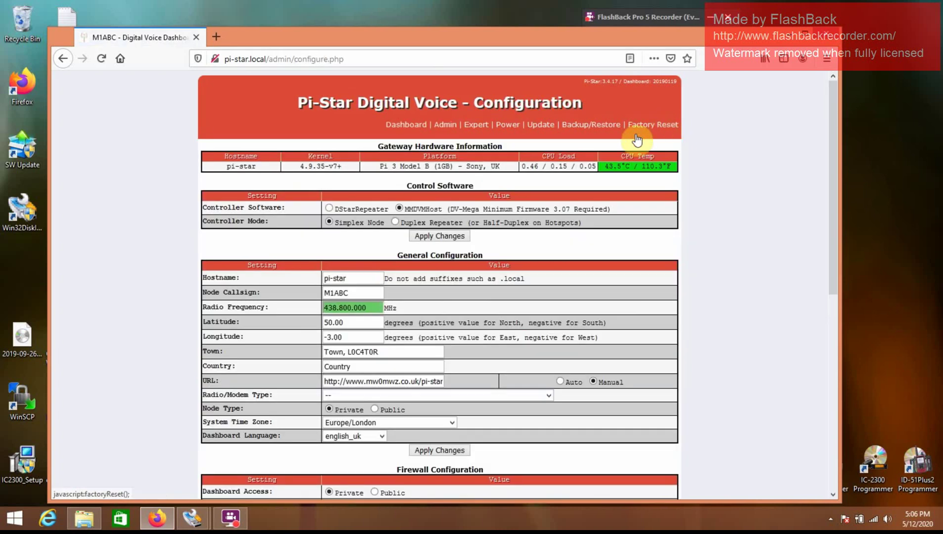
left_click(330, 208)
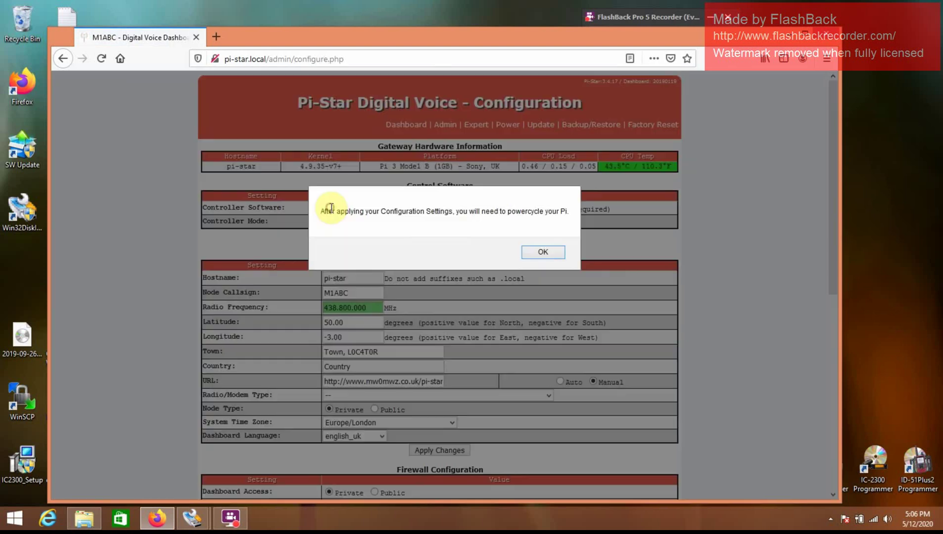
left_click(540, 253)
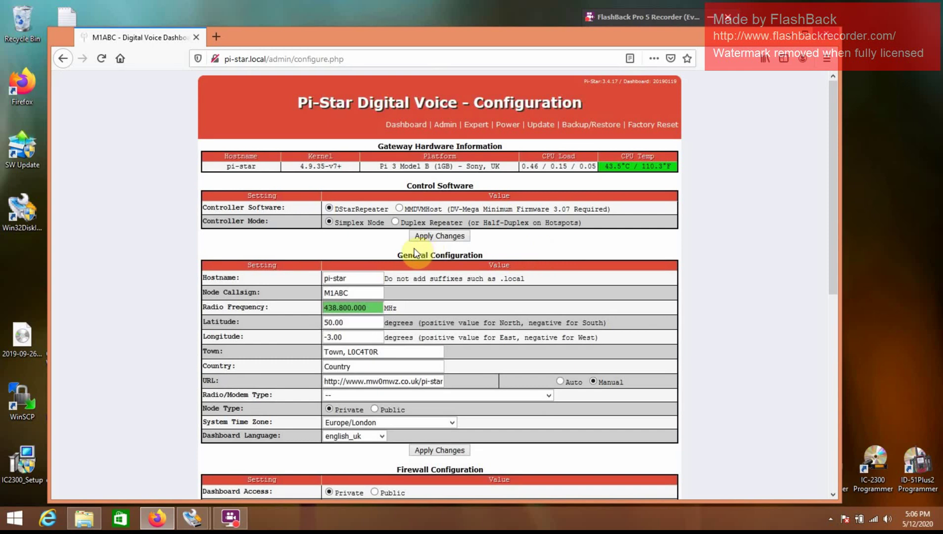
Step: Apply the controller change, dismiss the modem warning, and reboot the Pi
left_click(440, 237)
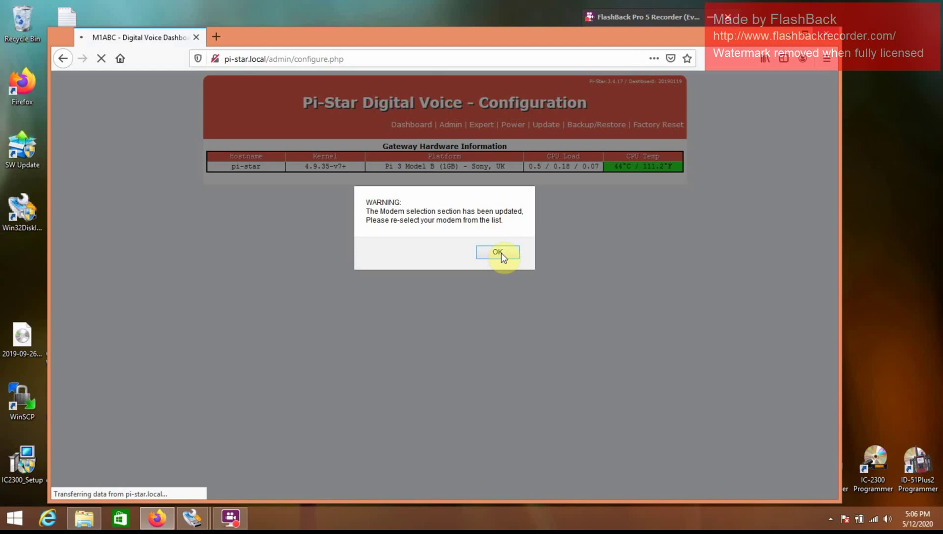
left_click(498, 252)
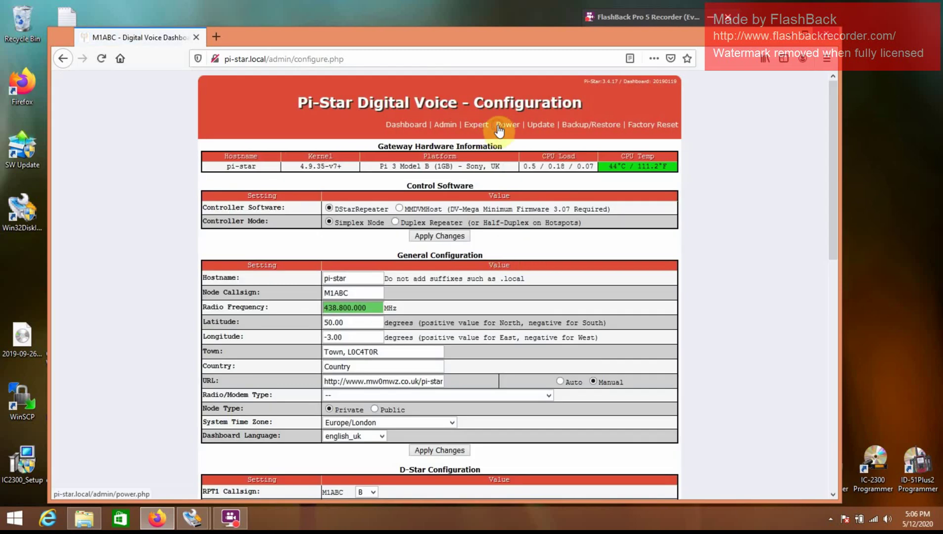
left_click(499, 129)
left_click(326, 240)
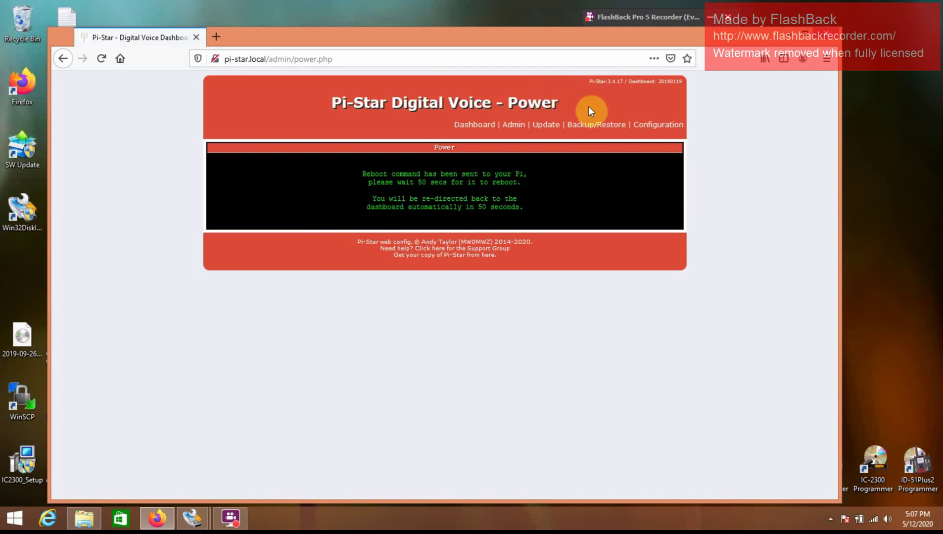
Step: Reload the configuration page and dismiss the modem selection warning
left_click(651, 128)
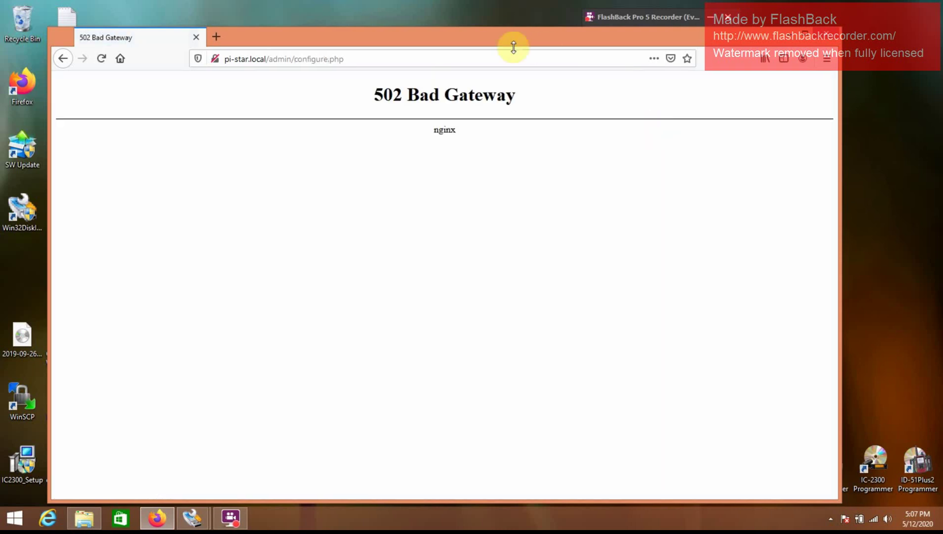
left_click(505, 59)
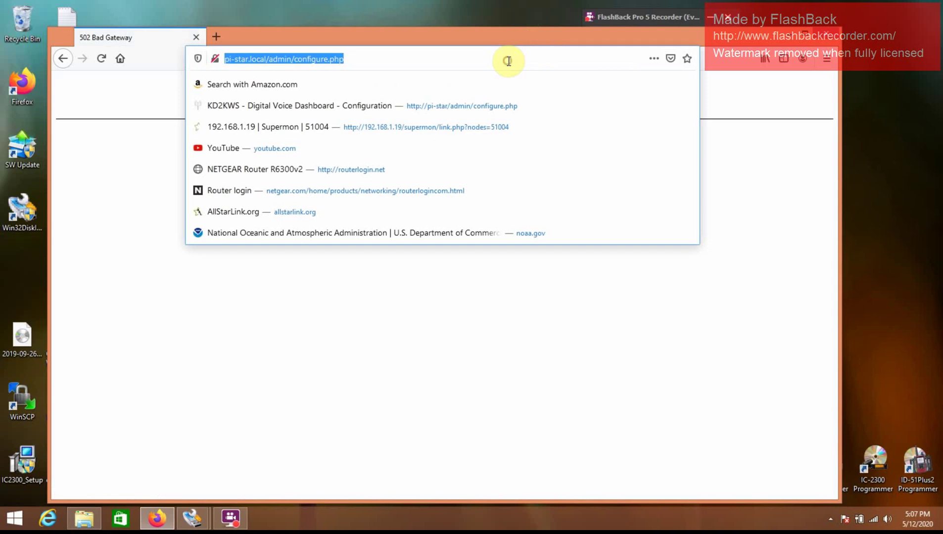
key("Return")
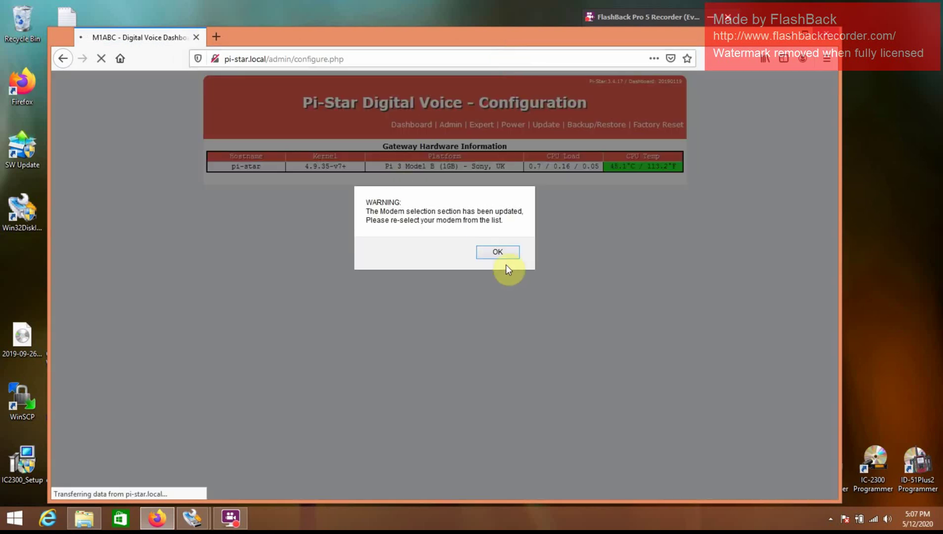
left_click(506, 254)
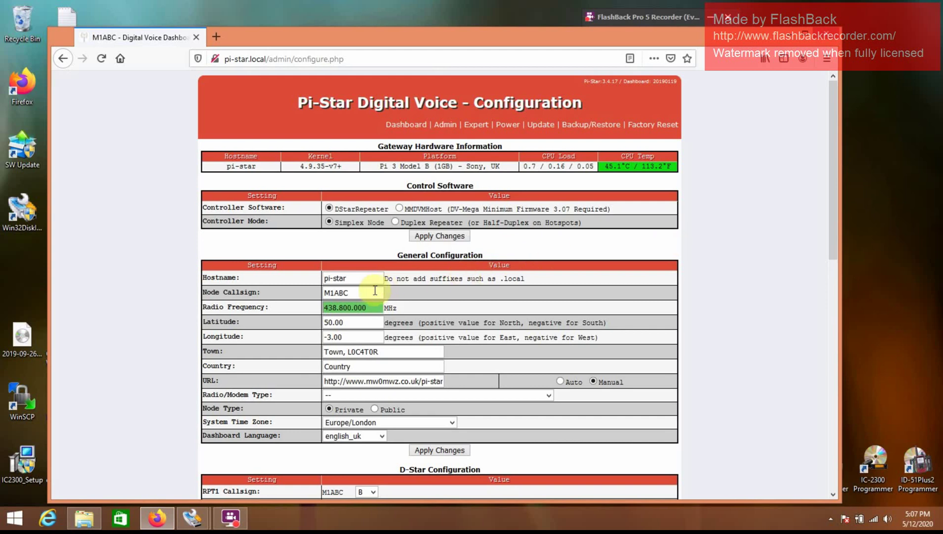
Step: Replace the M1ABC Node Callsign with the operator's callsign, set Node Type to Public, and apply
left_click_drag(836, 200, 834, 235)
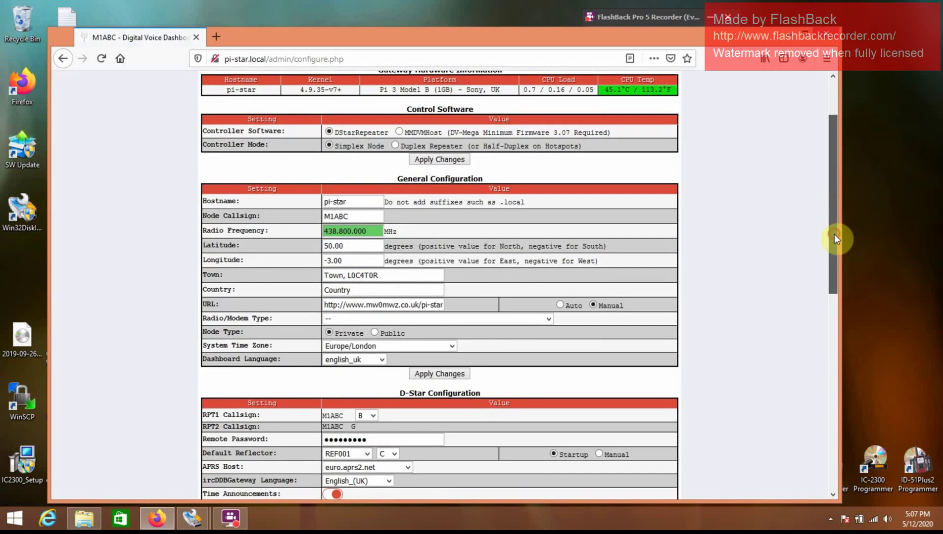
left_click(368, 216)
key("BackSpace")
key("BackSpace")
key("BackSpace")
key("BackSpace")
key("BackSpace")
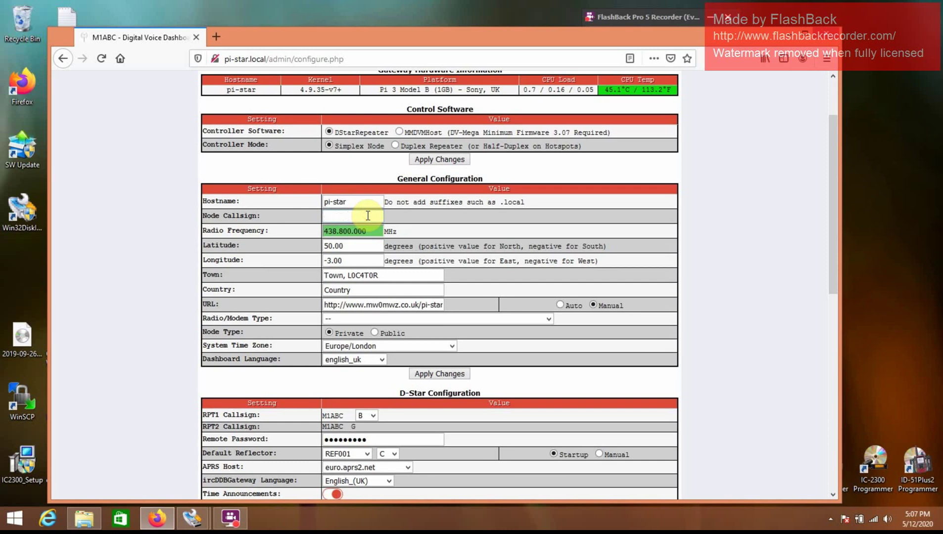
type("KD2")
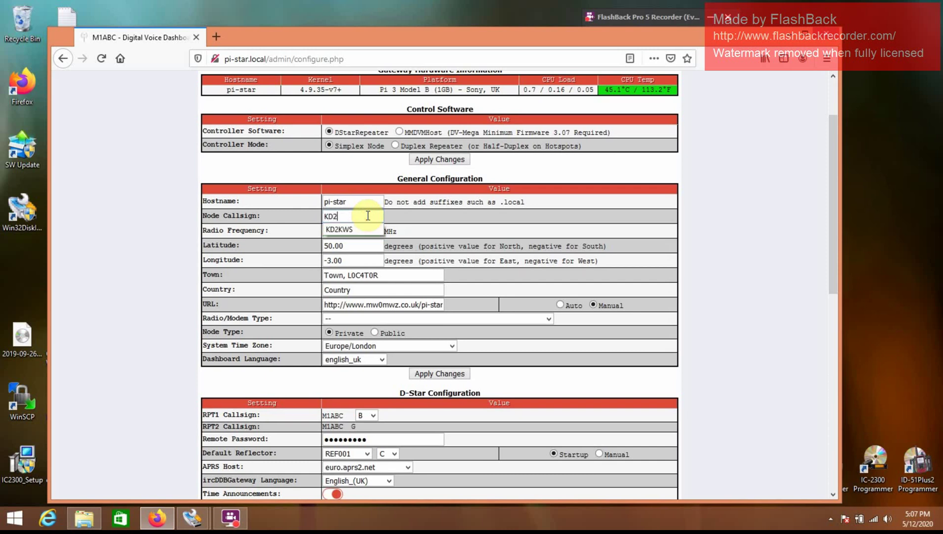
type("KWS")
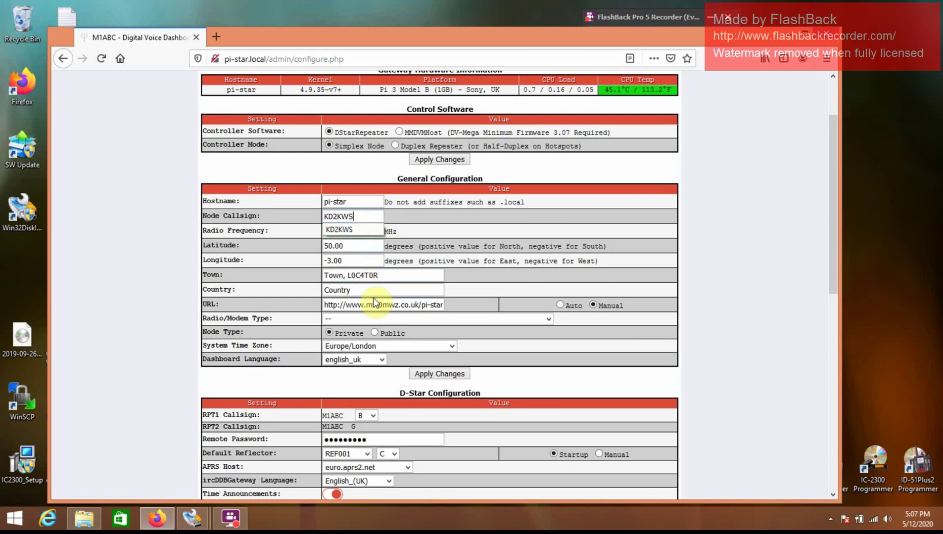
left_click(375, 332)
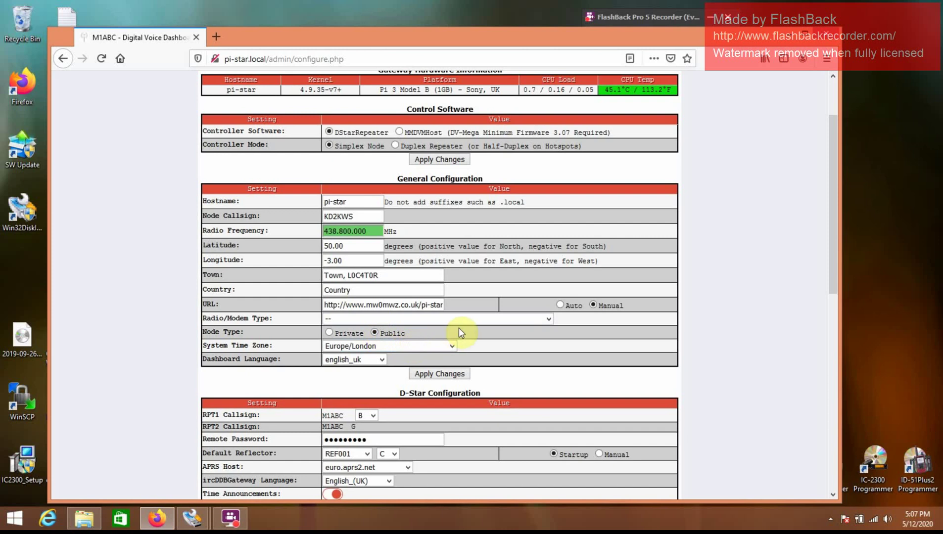
left_click(449, 376)
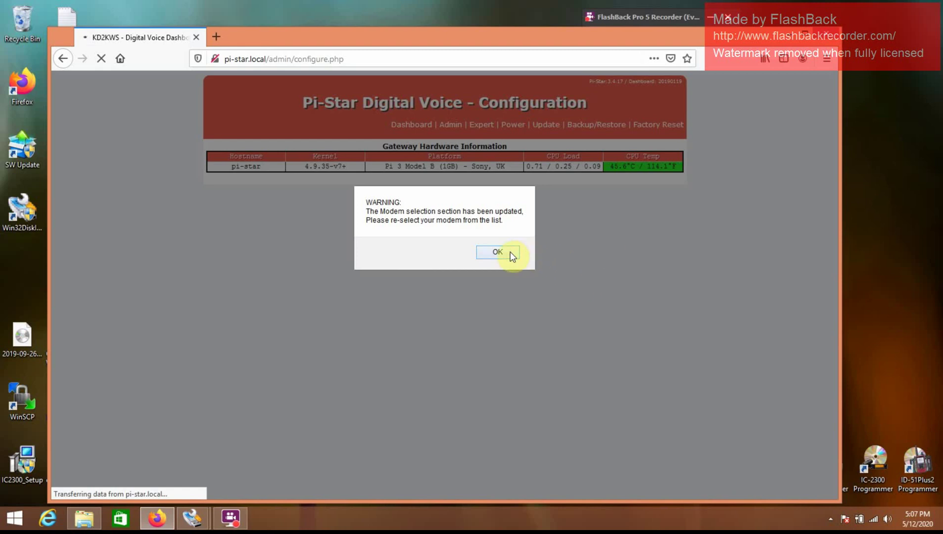
Step: Dismiss the modem selection warning to return to the Configuration page
left_click(510, 252)
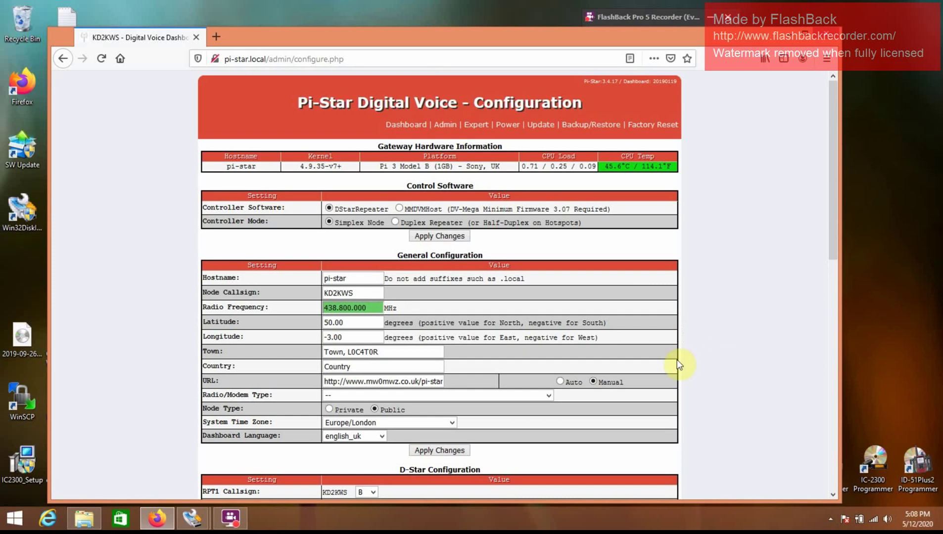
left_click(548, 397)
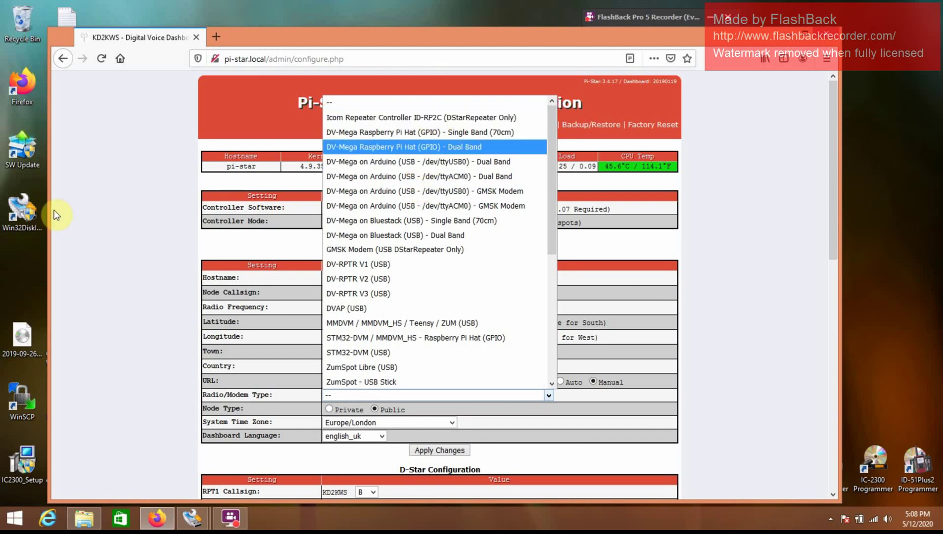
left_click(83, 221)
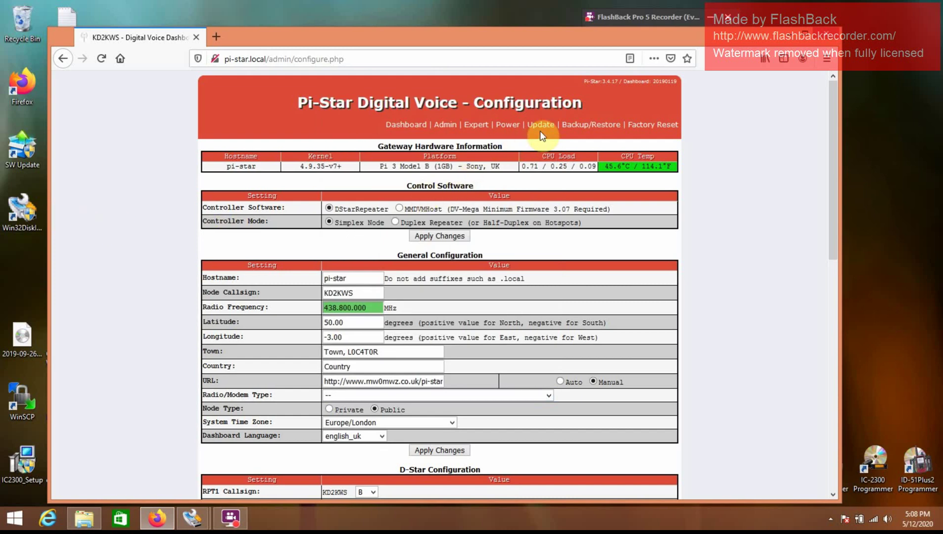
left_click(549, 396)
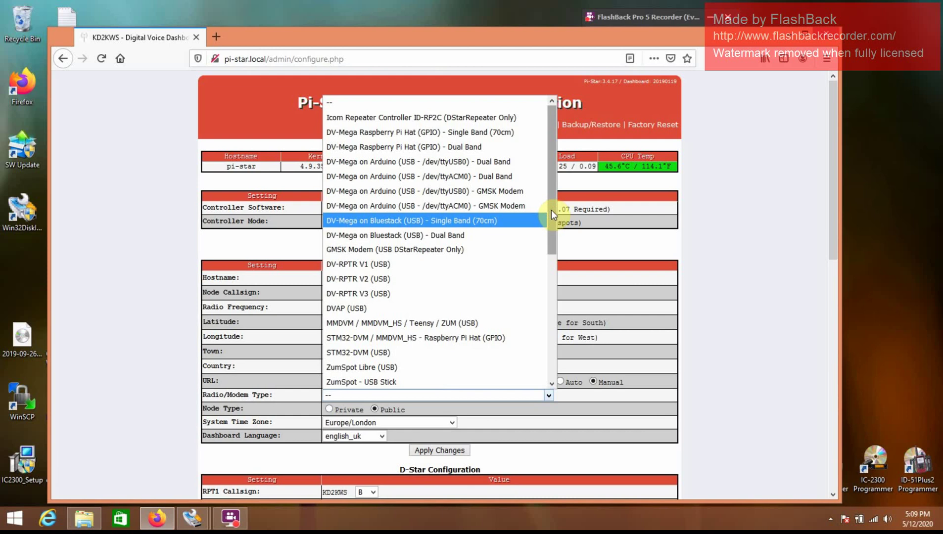
left_click(749, 157)
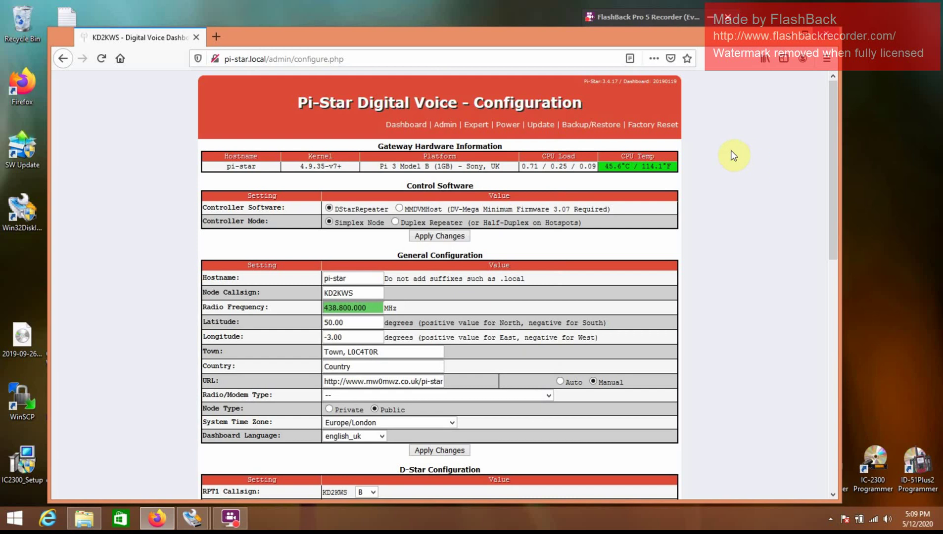
Step: Save the configuration backup Pi-Star_Config_12-May-2020.zip from Backup/Restore and verify the download
left_click(618, 130)
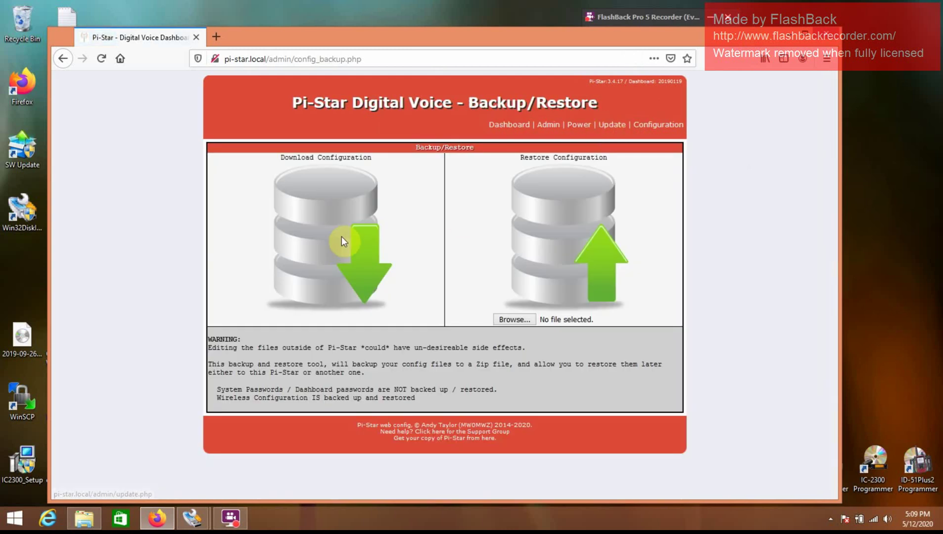
left_click(360, 258)
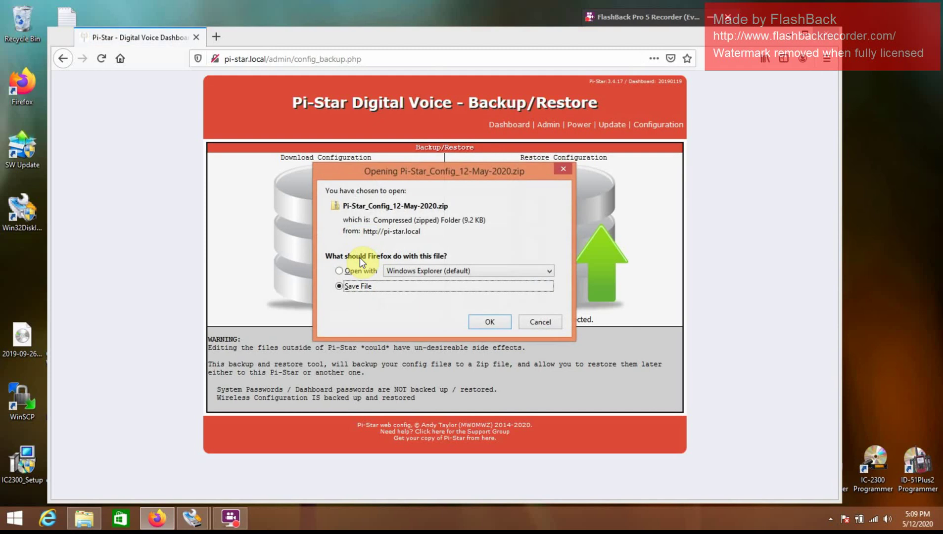
left_click(486, 323)
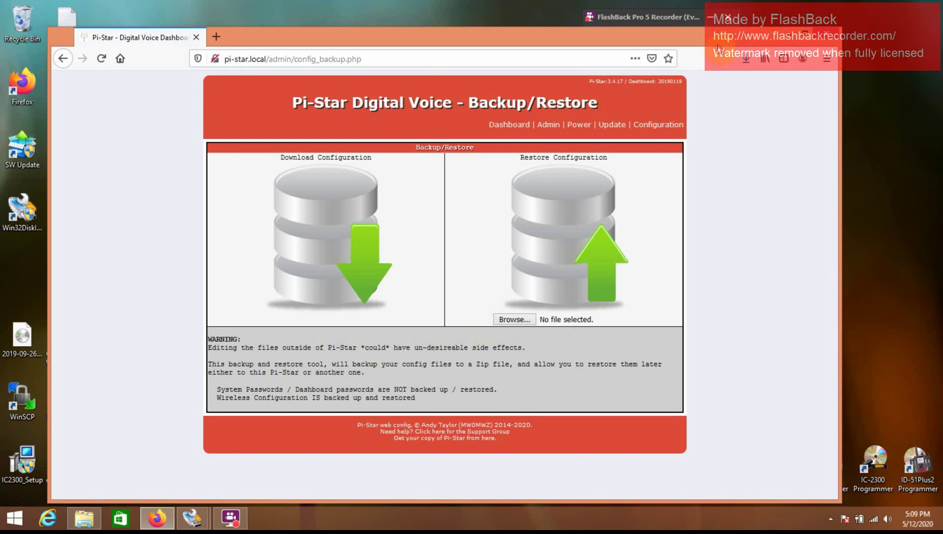
left_click(746, 58)
Step: Shut down the Pi from the Power page and minimise Firefox
left_click(746, 231)
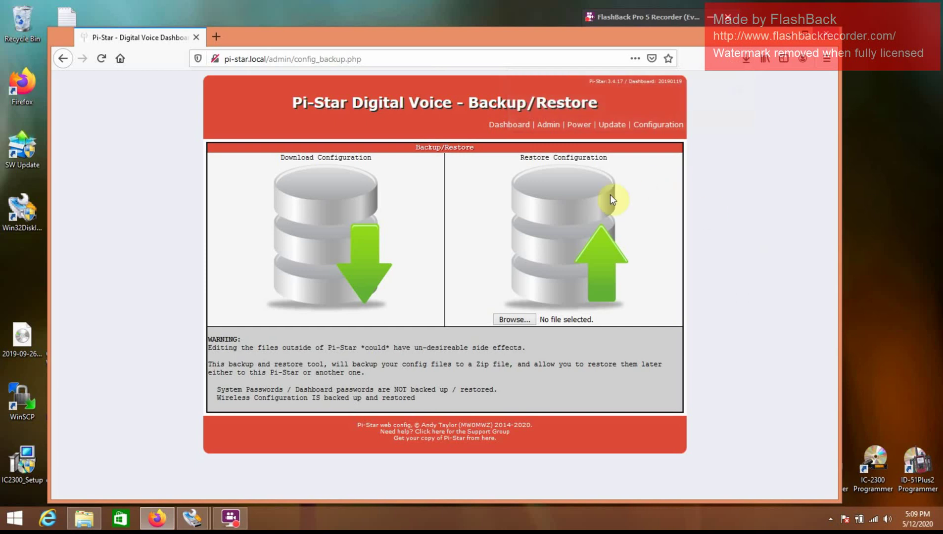
left_click(579, 126)
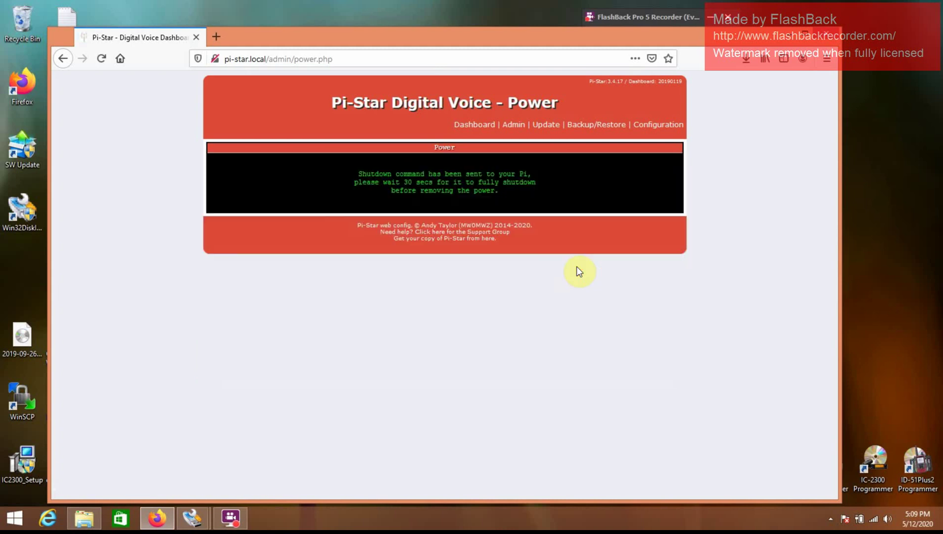
left_click(792, 40)
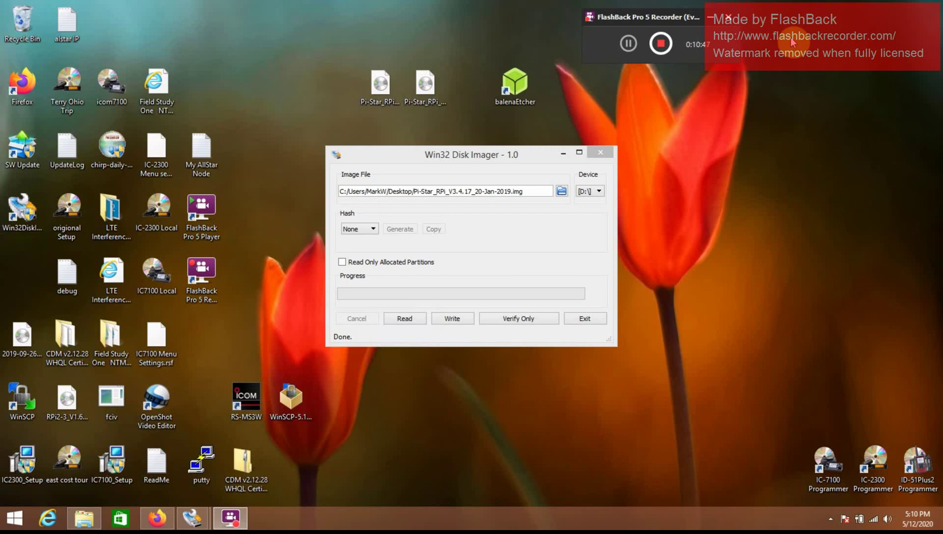
Step: Close the Win32 Disk Imager window
left_click(605, 157)
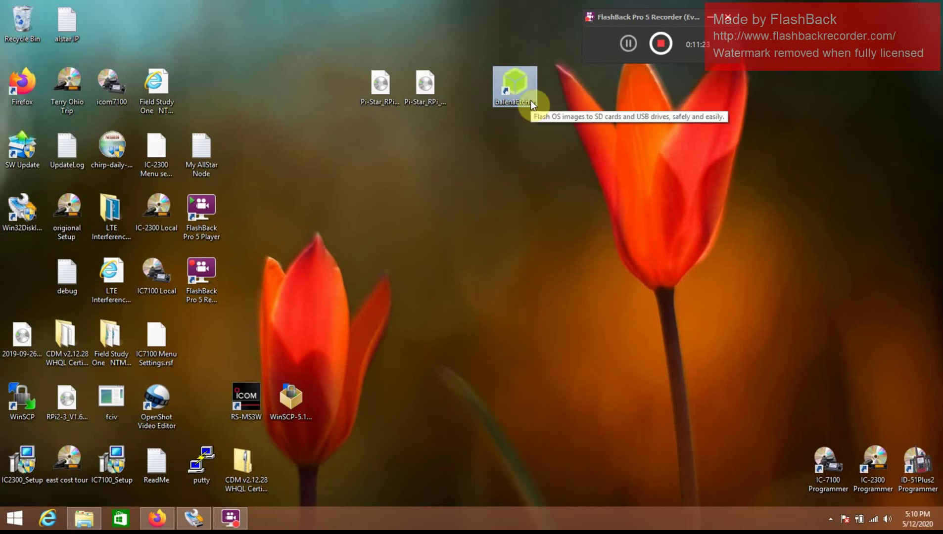
Step: Launch balenaEtcher and pick the Pi-Star_RPi_V4.1.0_26-Mar-2020 image file
double_click(511, 92)
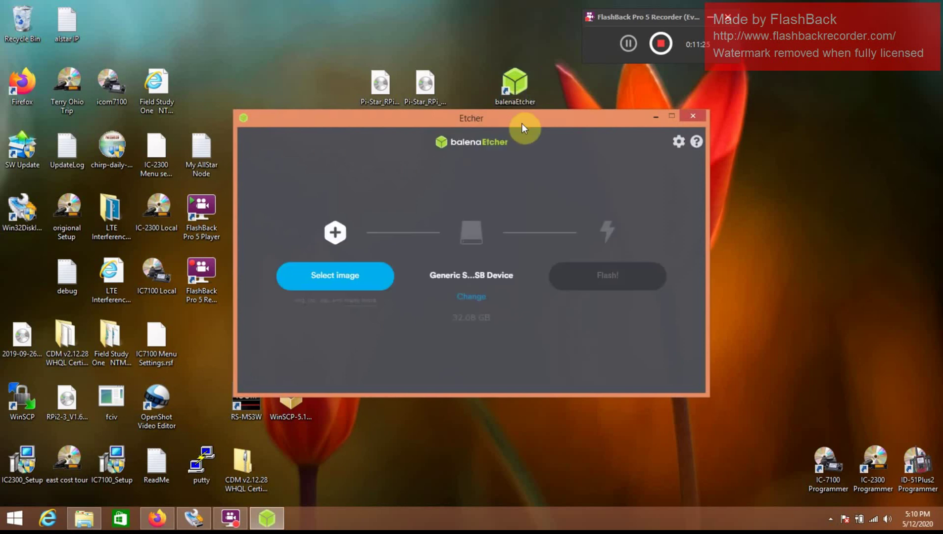
left_click(372, 276)
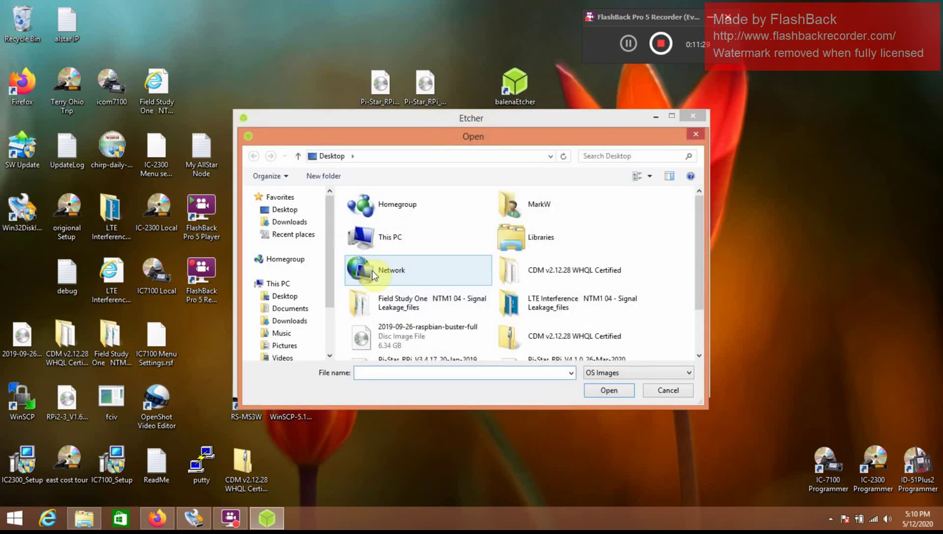
left_click_drag(700, 235, 702, 279)
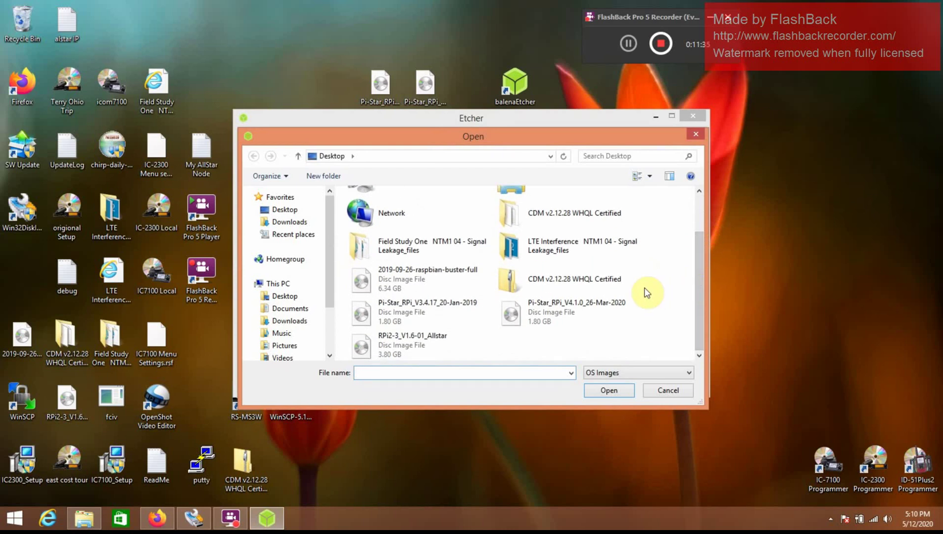
left_click(592, 310)
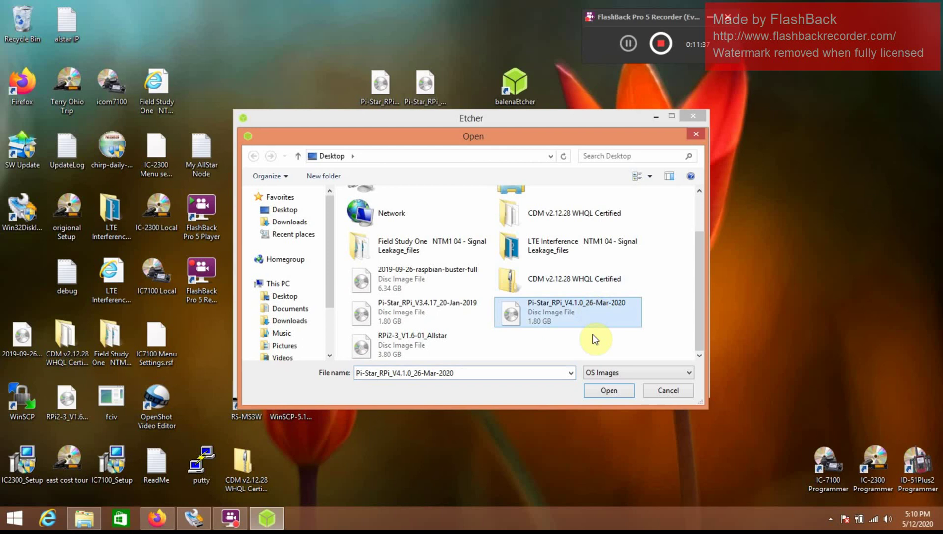
Step: Flash the Pi-Star image to the card and bring up the Downloads folder
left_click(608, 390)
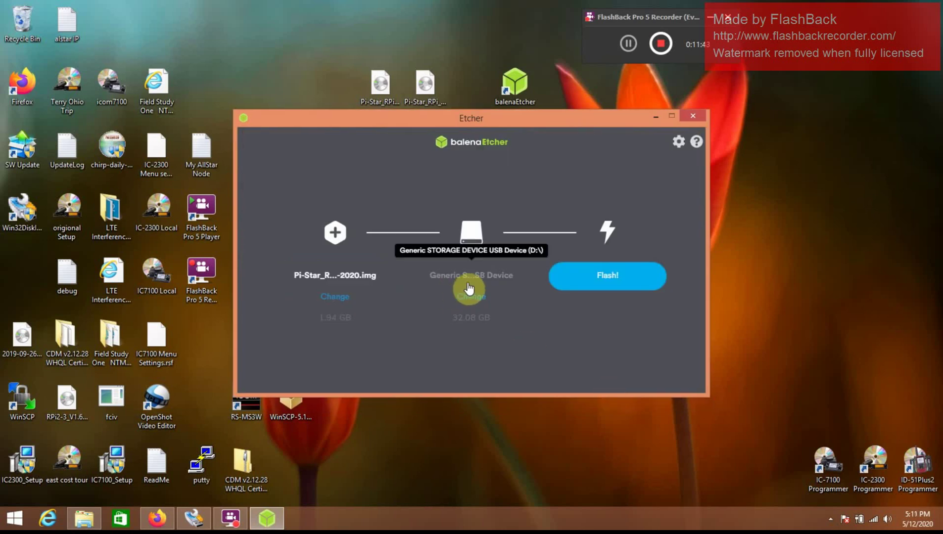
left_click(576, 275)
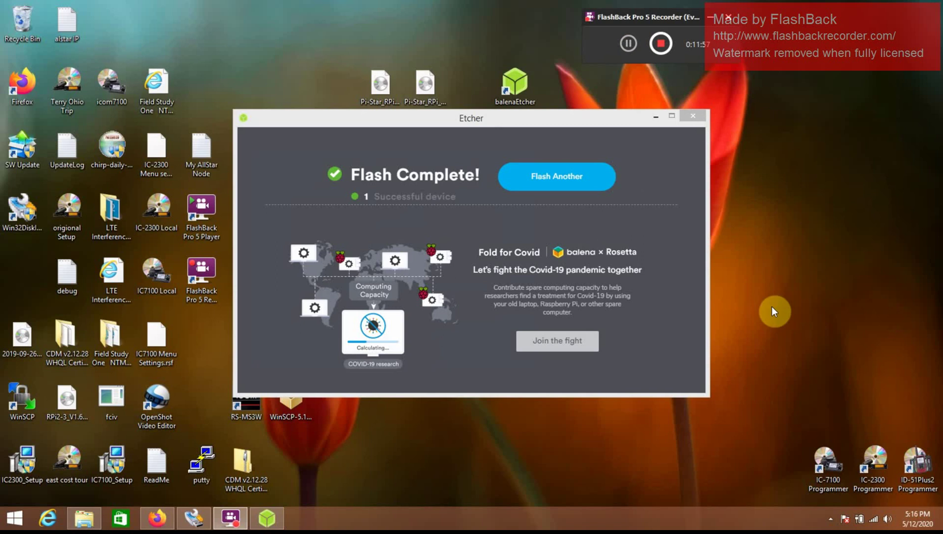
left_click(89, 522)
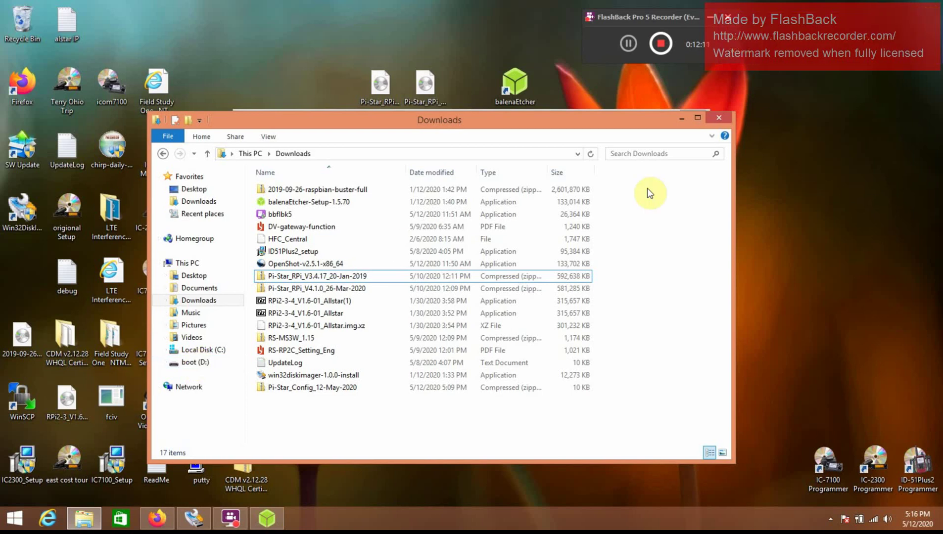
Step: Copy the Pi-Star_Config_12-May-2020 archive onto the boot (D:) card
left_click(301, 401)
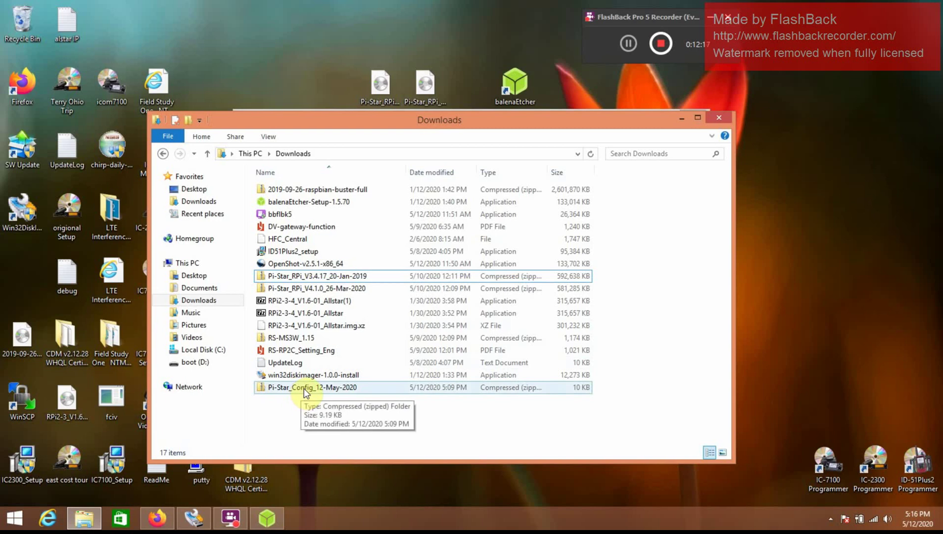
left_click_drag(304, 392, 197, 364)
left_click(195, 364)
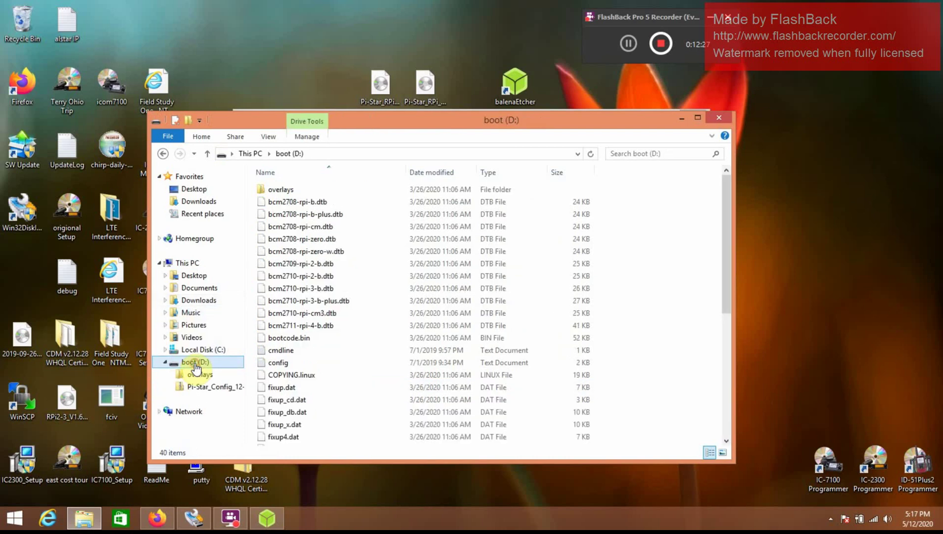
Step: Safely eject the boot (D:) card
left_click_drag(726, 212, 738, 92)
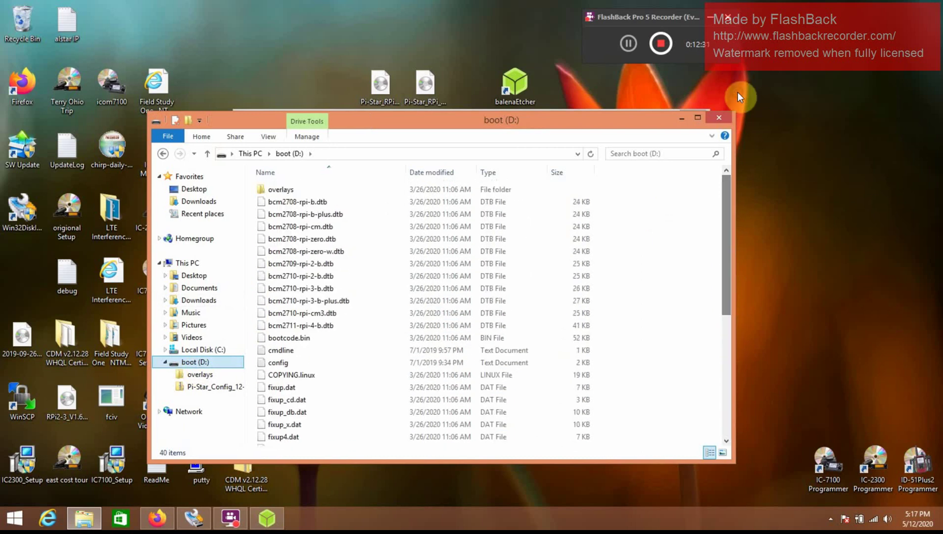
left_click(182, 363)
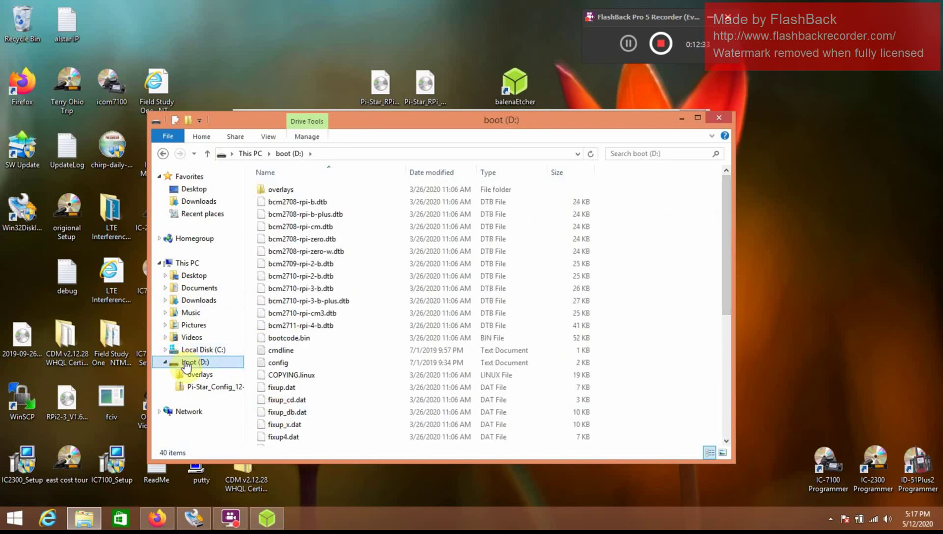
right_click(186, 365)
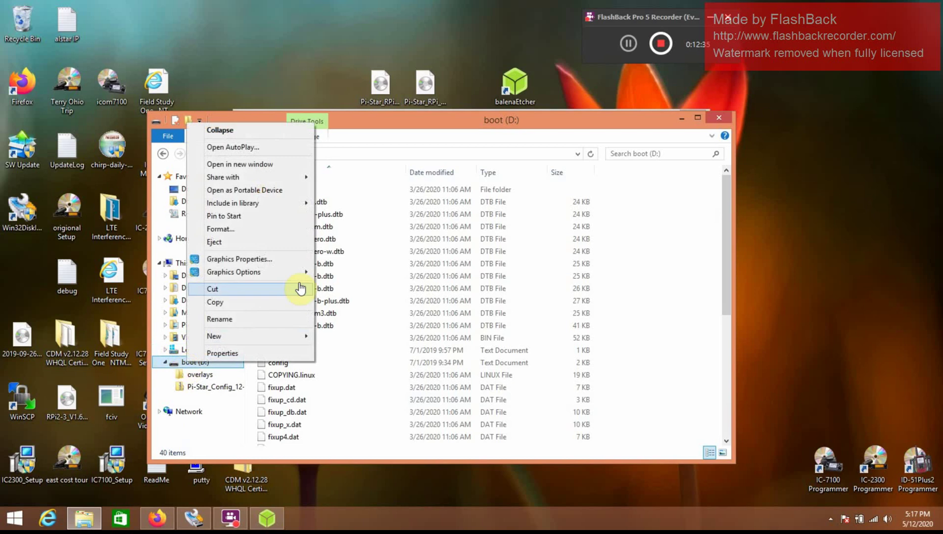
left_click(283, 248)
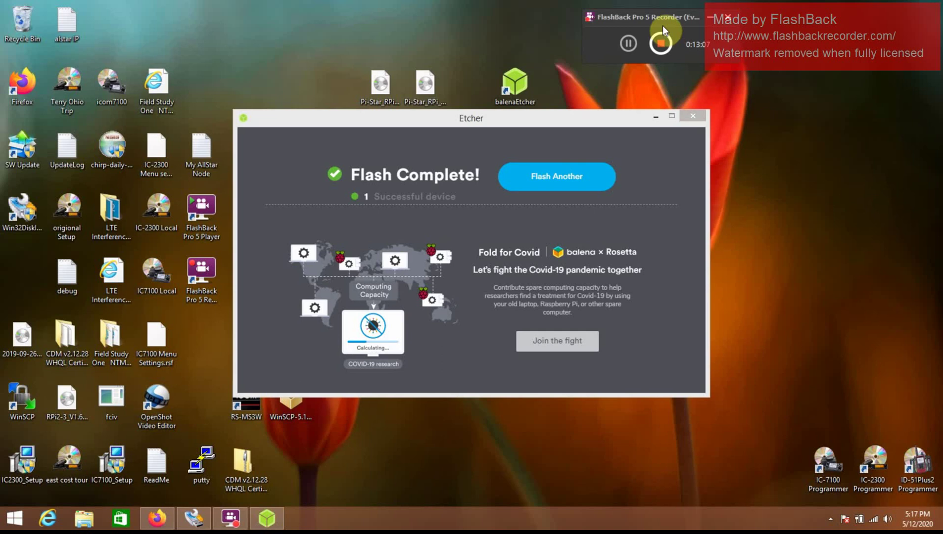
Step: Close the balenaEtcher Flash Complete window to leave the desktop clear
left_click(628, 43)
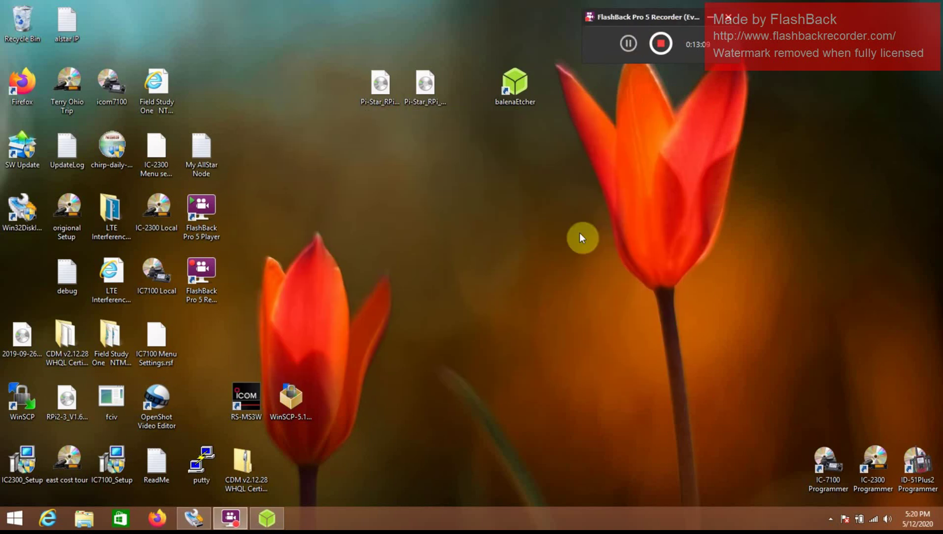
left_click(153, 520)
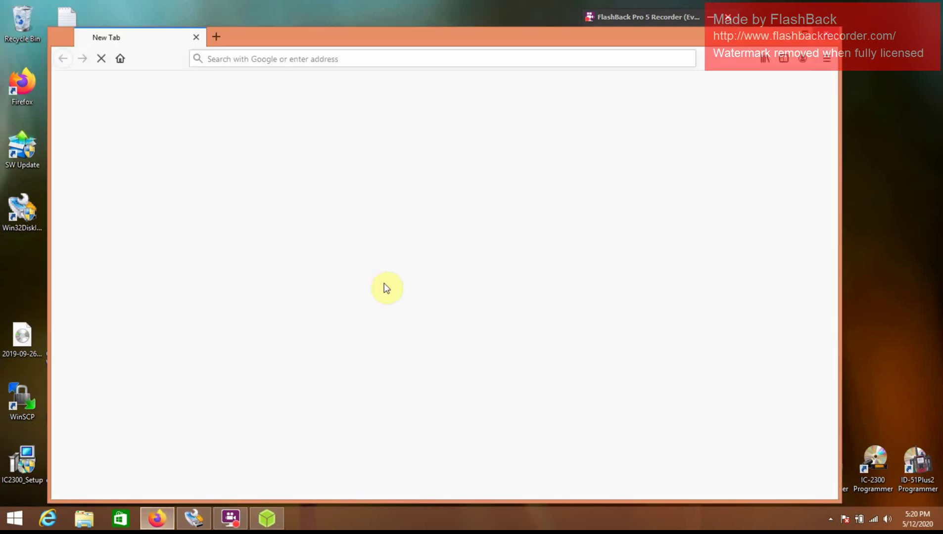
left_click(288, 63)
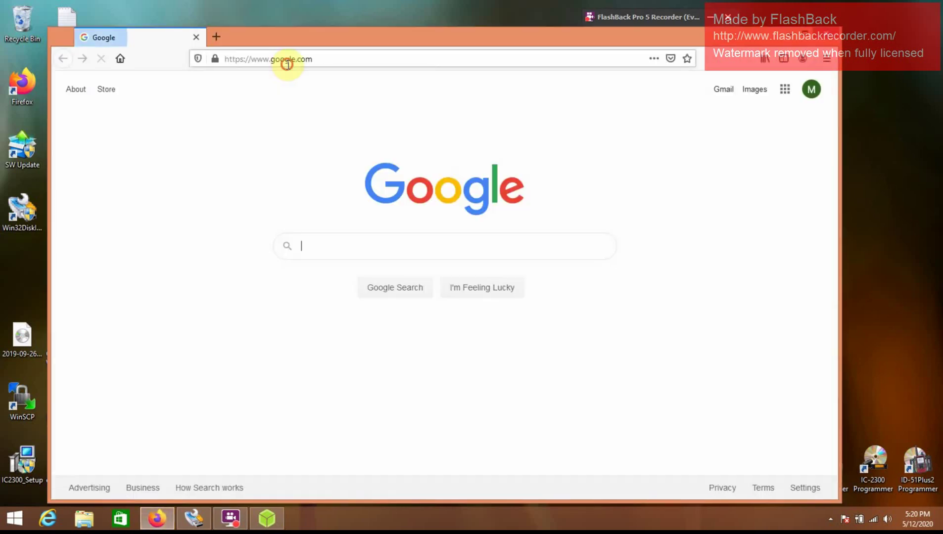
key("BackSpace")
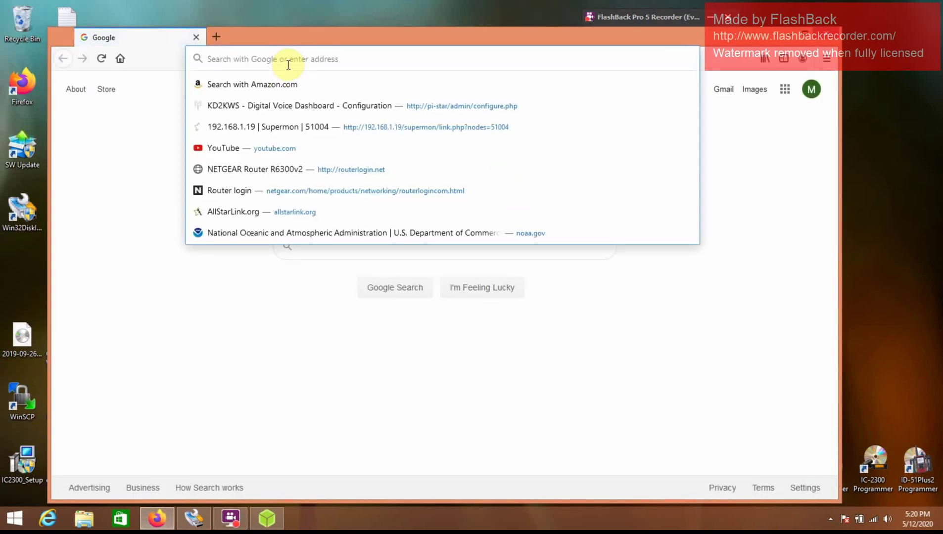
type("ht")
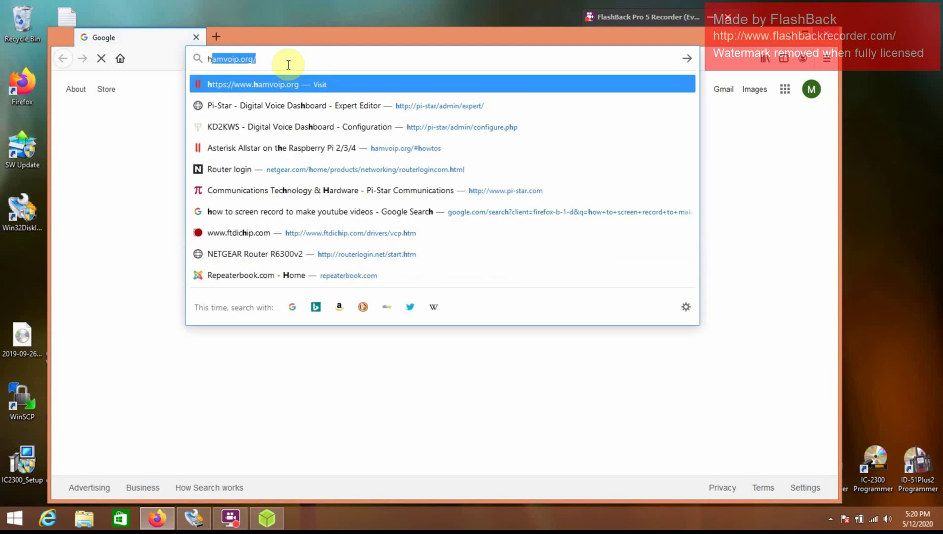
type("tp://")
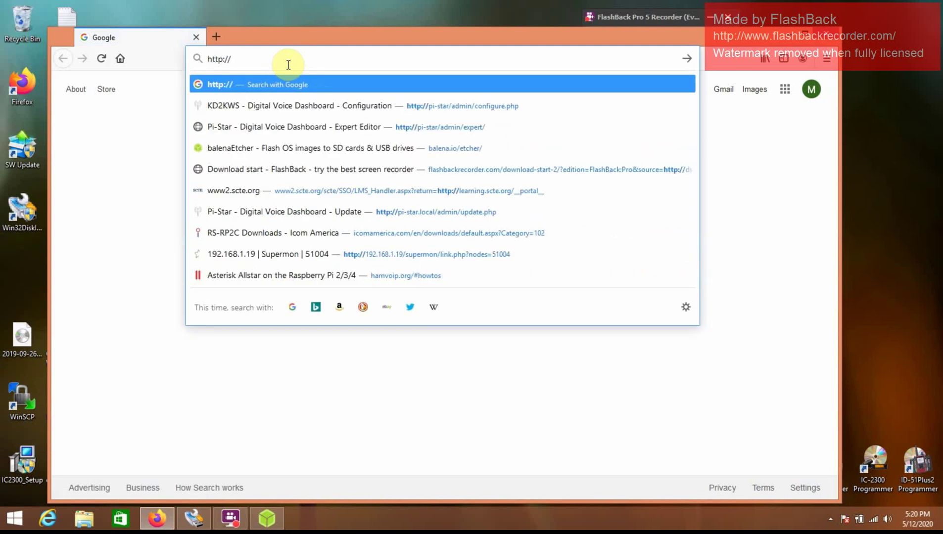
type("pi-s")
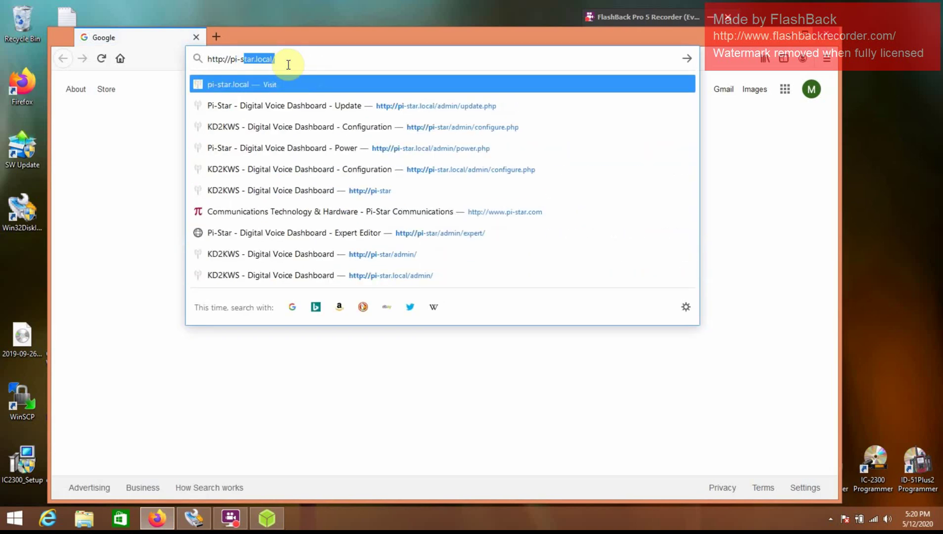
type("tar.local")
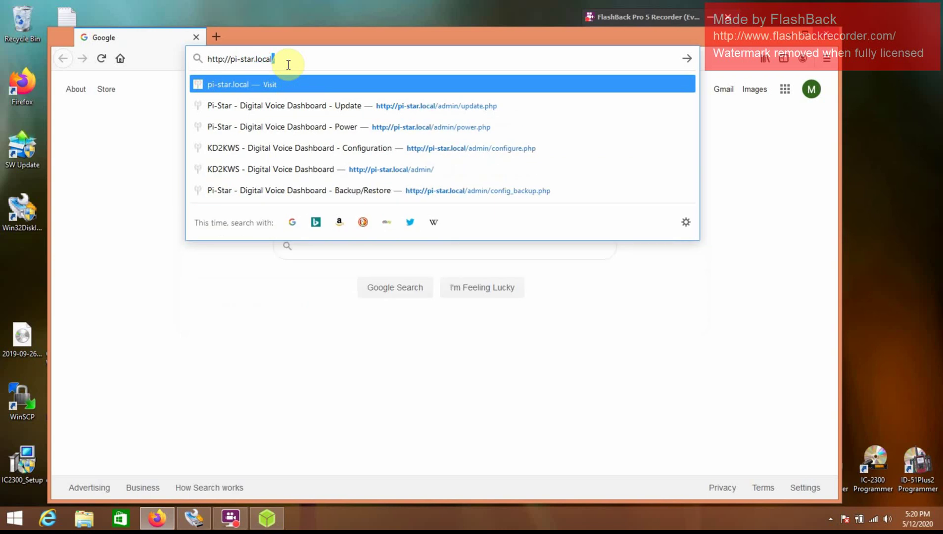
key("Return")
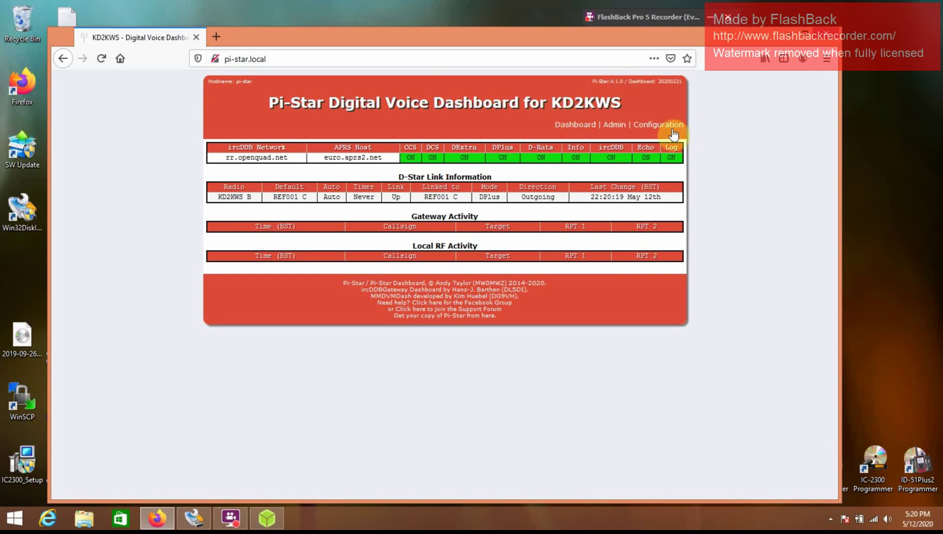
Step: Log in to Configuration with the admin user name and password, then dismiss the modem-selection warning
left_click(657, 125)
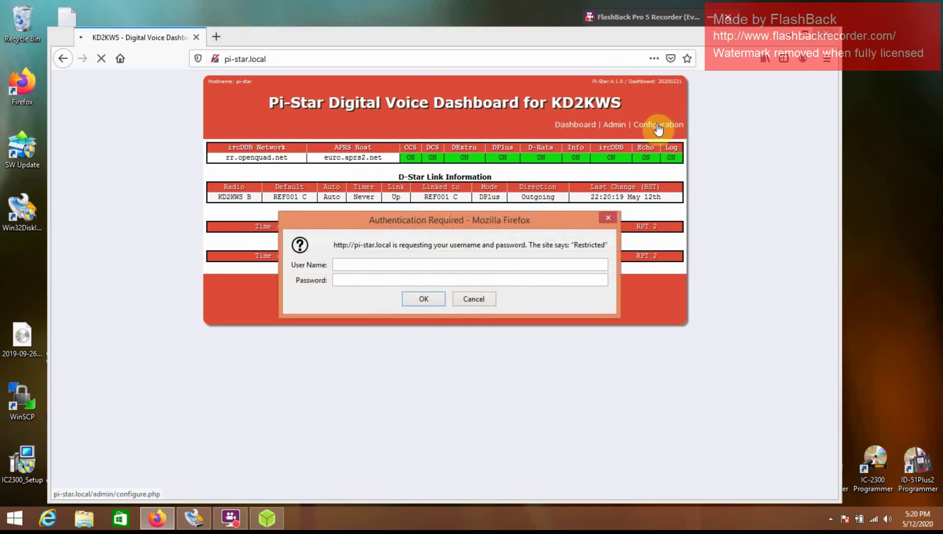
left_click(407, 266)
type("pi-star")
key("Tab")
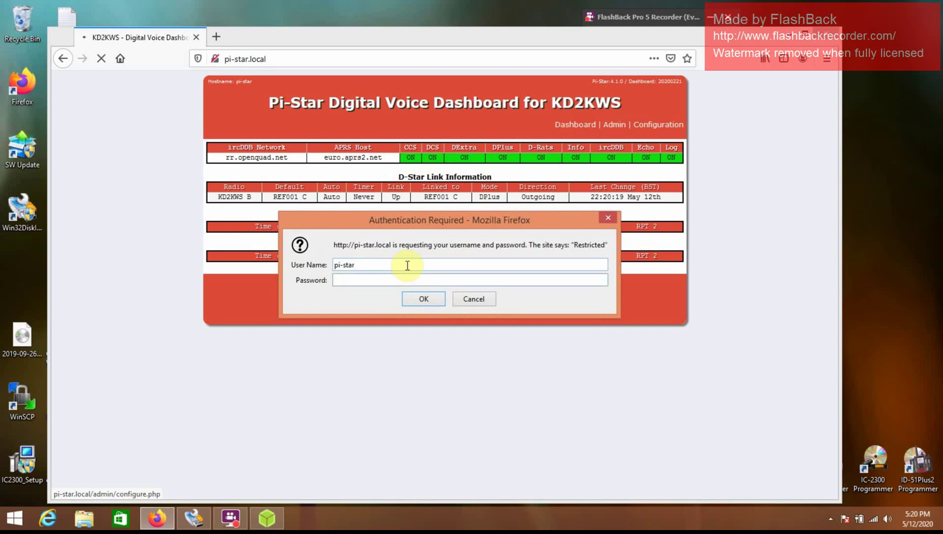
type("raspberry")
key("Return")
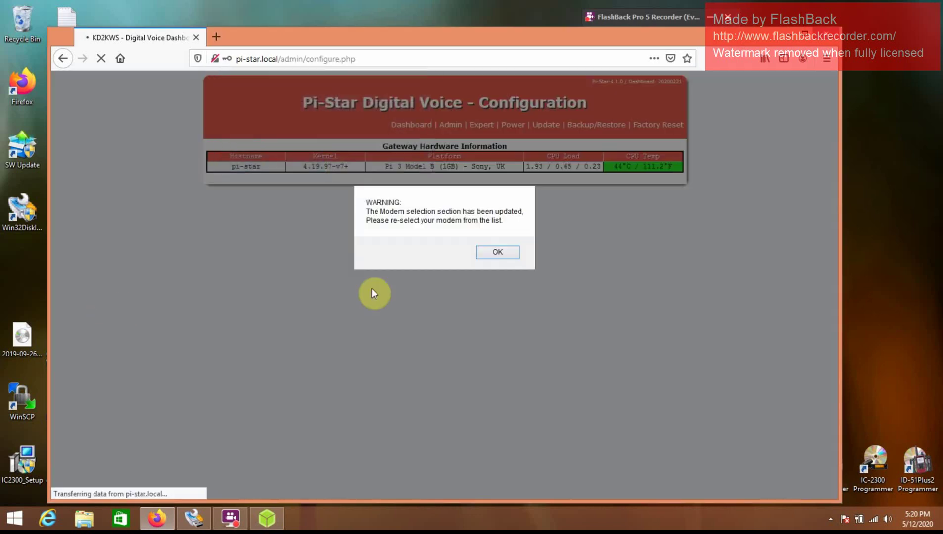
left_click(486, 258)
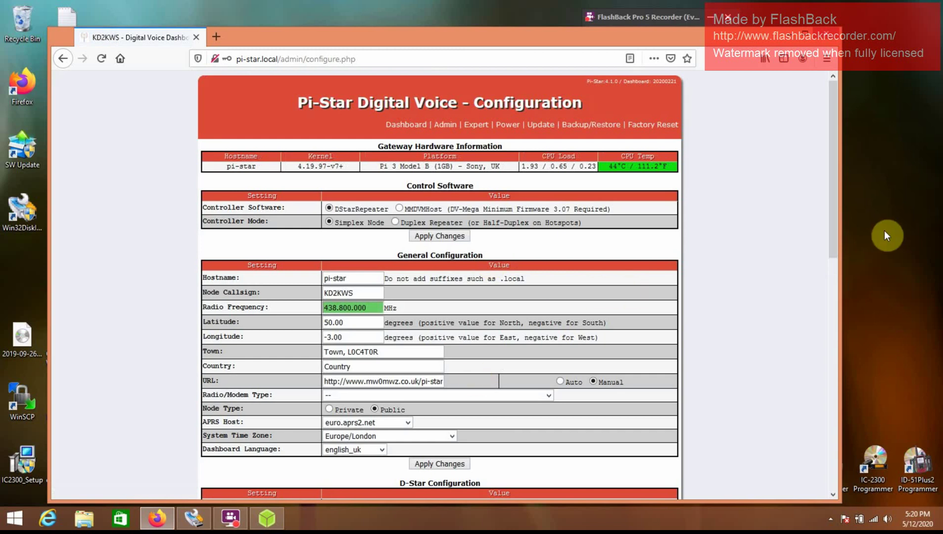
left_click_drag(835, 193, 859, 105)
Step: Select Icom Radio in Terminal Mode (DStarRepeater Only) as Radio/Modem Type and apply changes
left_click(549, 401)
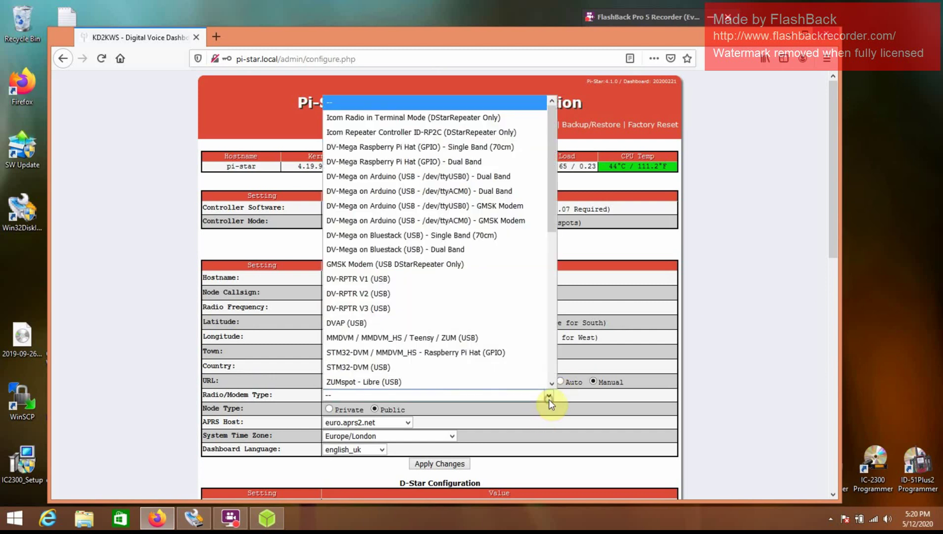
left_click(481, 119)
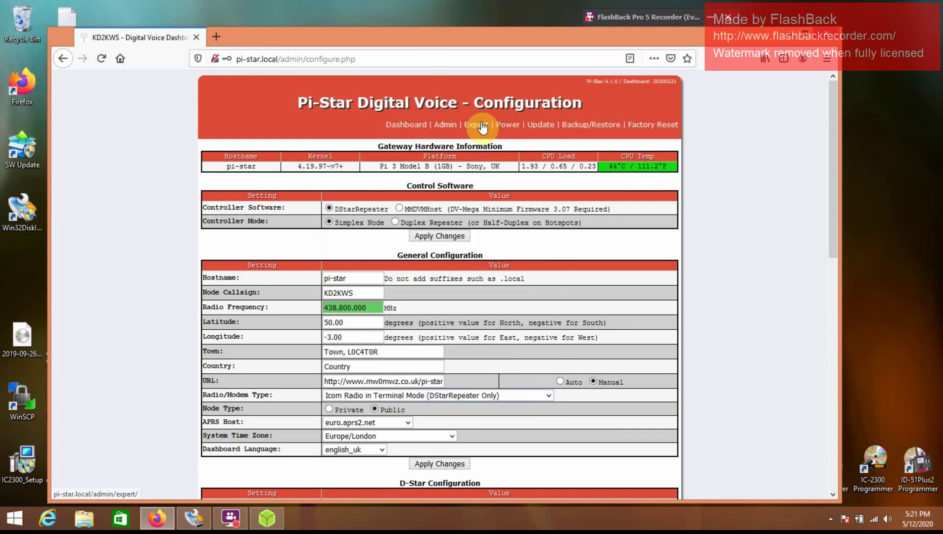
left_click(449, 464)
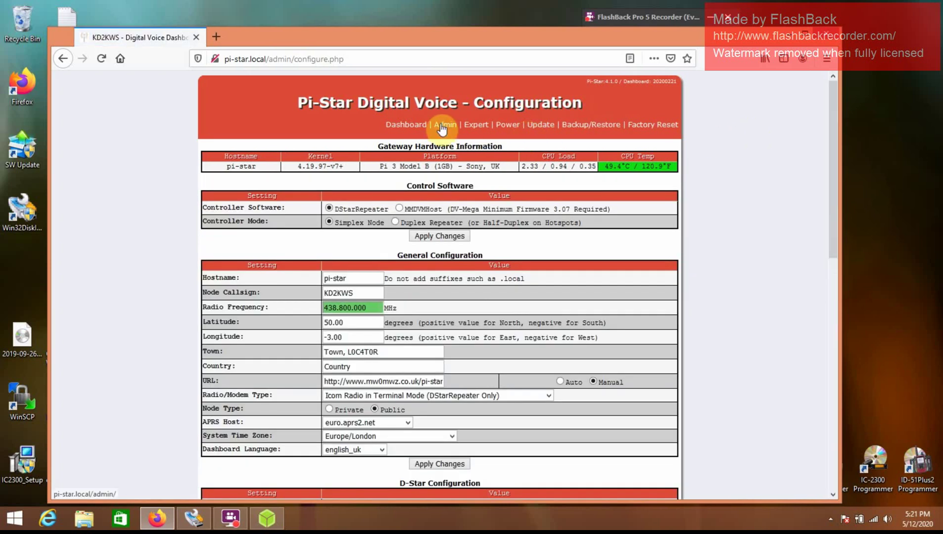
left_click(442, 128)
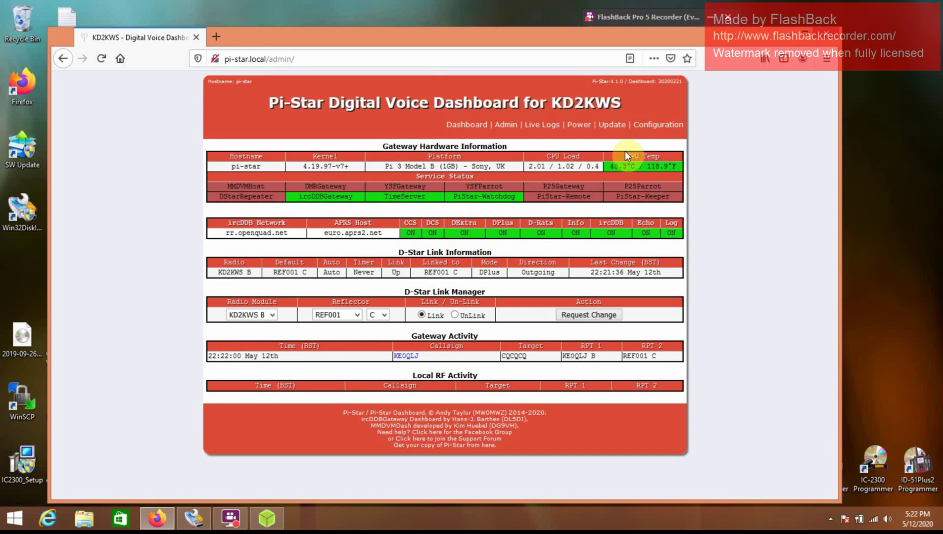
left_click(451, 120)
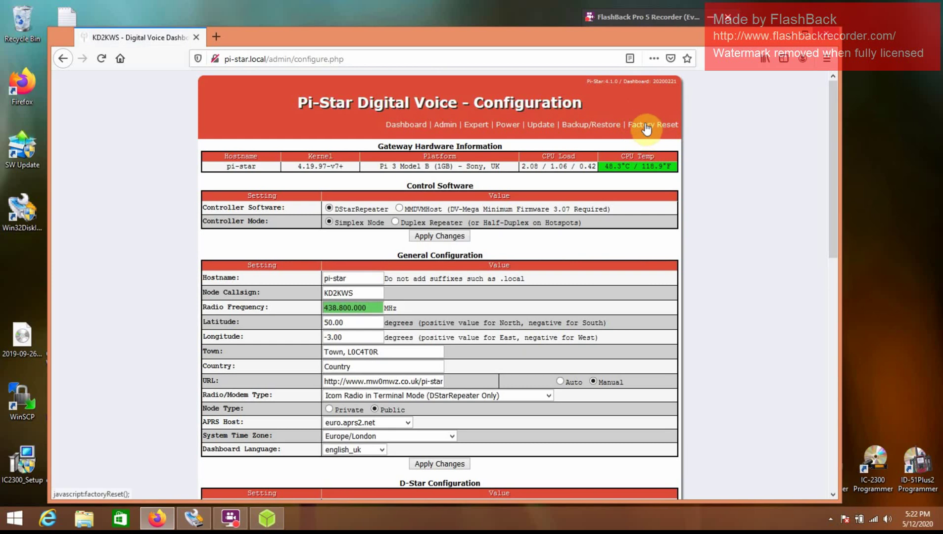
Step: Factory-reset the Pi-Star configuration and confirm restoring the defaults
left_click(646, 127)
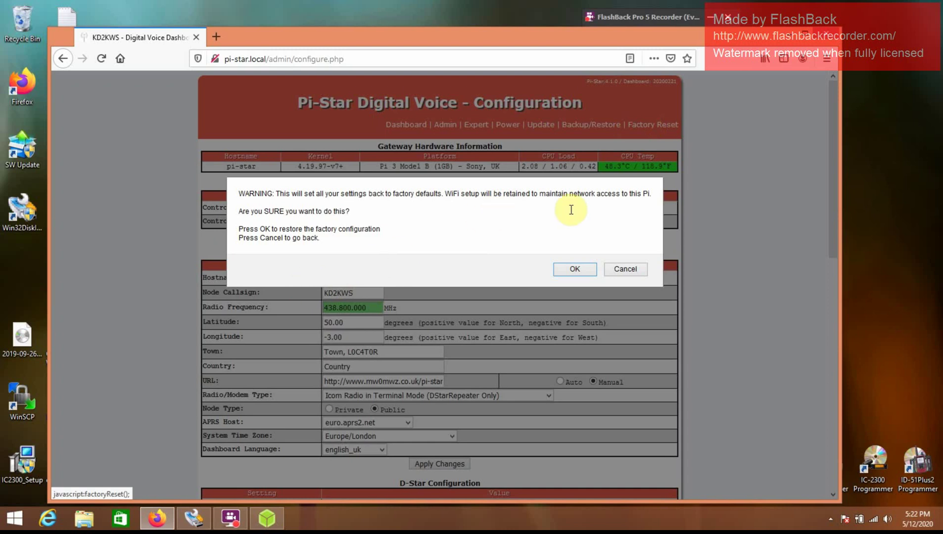
left_click(573, 270)
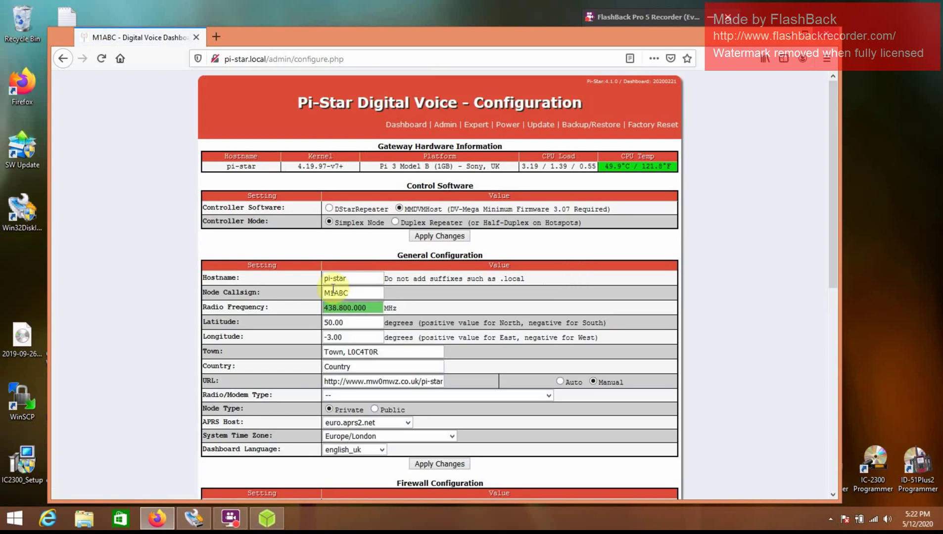
Step: Switch controller software to DStarRepeater, apply it, and go to the Power page
left_click(328, 208)
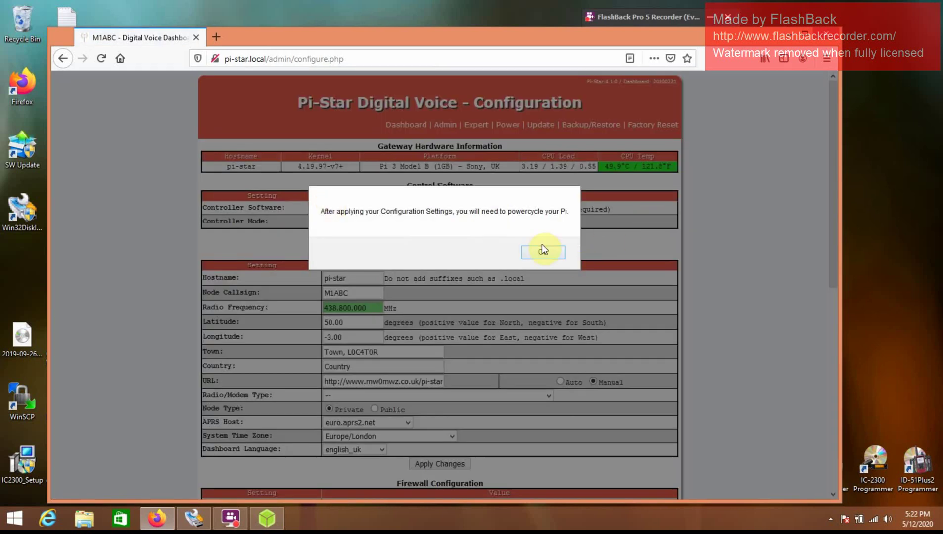
left_click(543, 253)
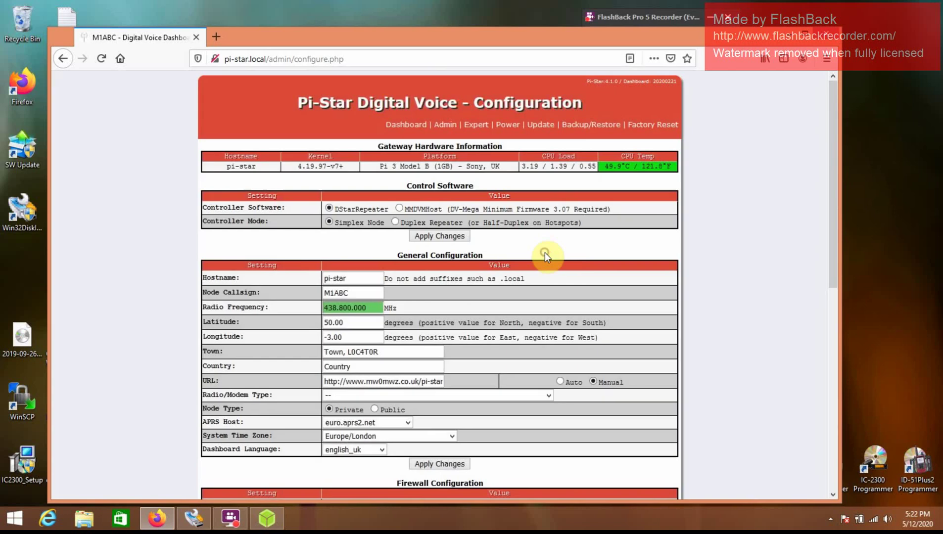
left_click(443, 237)
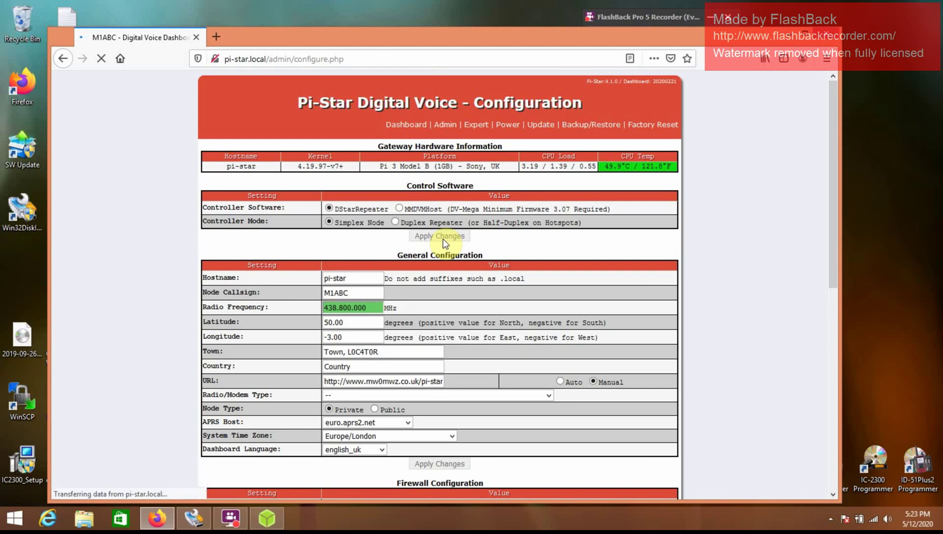
left_click(632, 14)
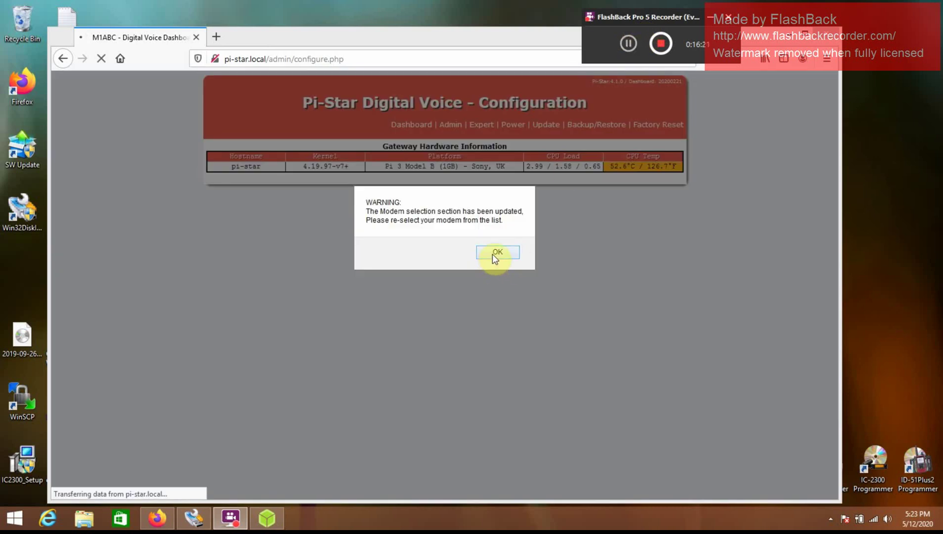
left_click(494, 253)
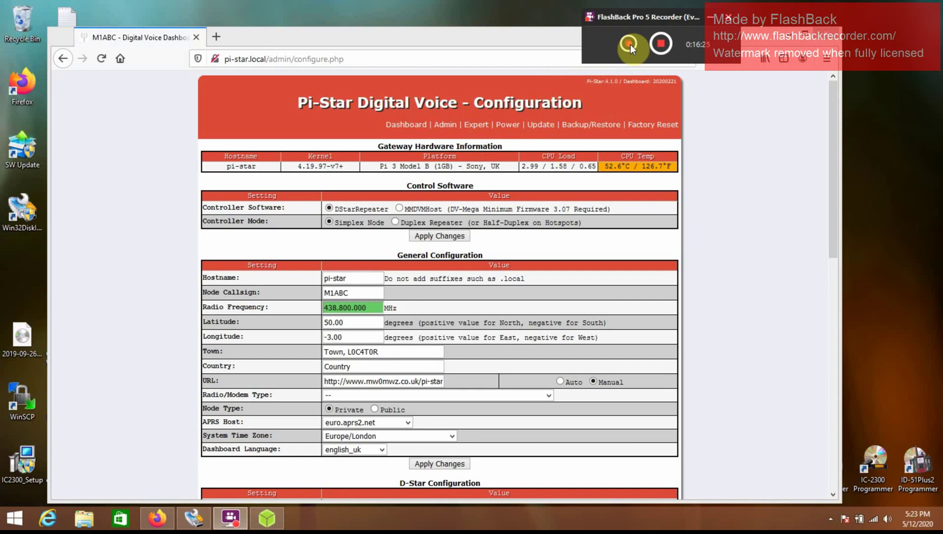
Step: Reboot the Pi, then return to the dashboard and reopen the Configuration page
left_click(509, 125)
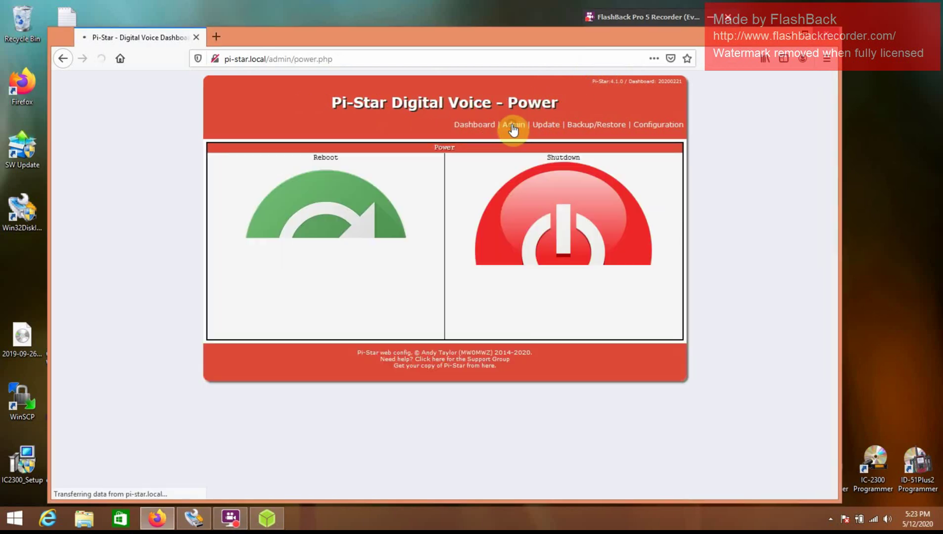
left_click(350, 253)
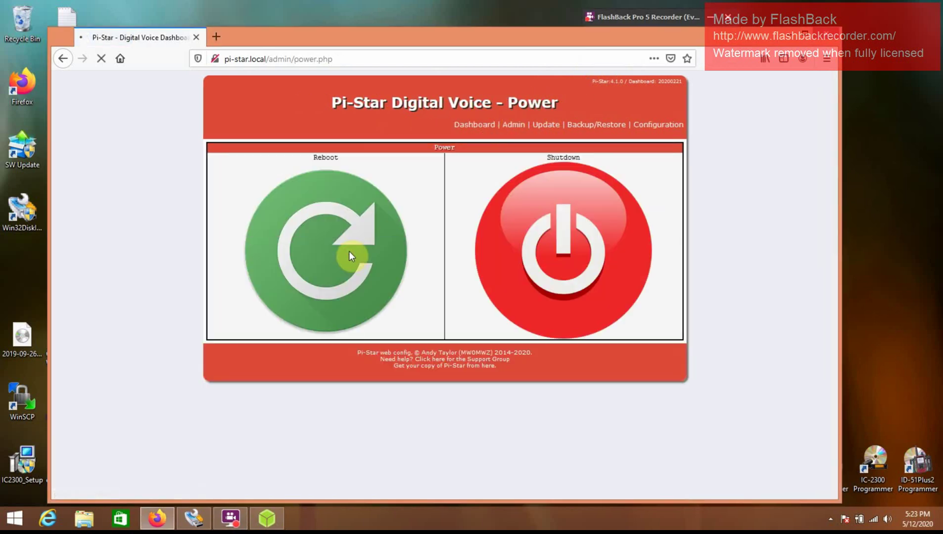
left_click(654, 15)
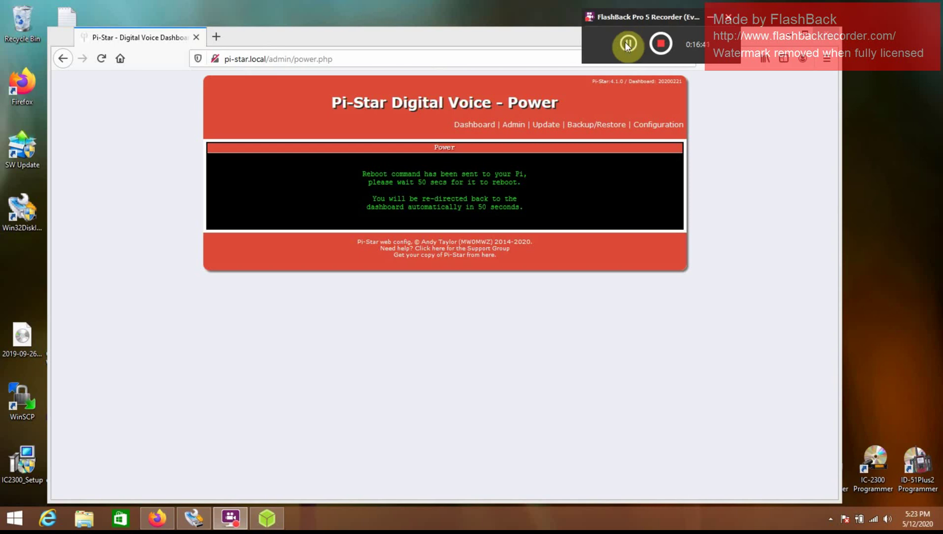
left_click(490, 131)
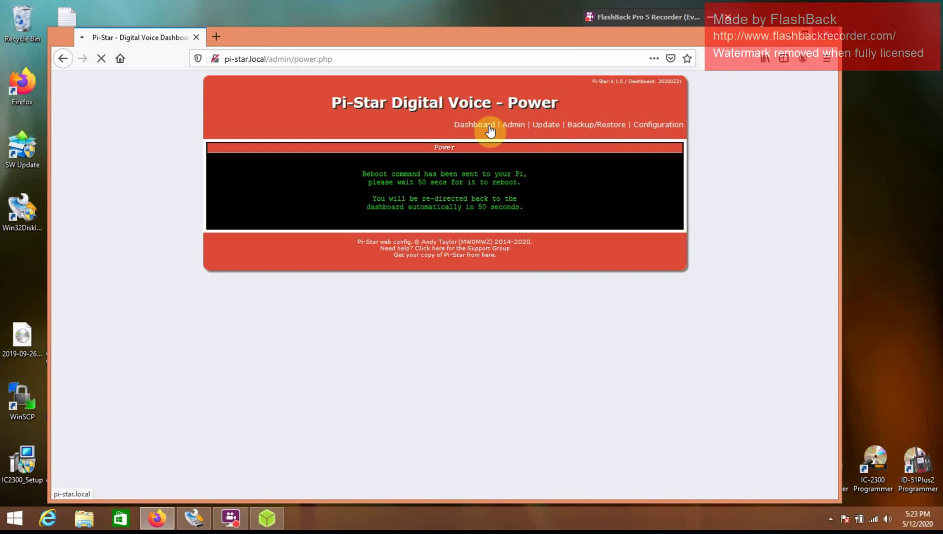
left_click(657, 130)
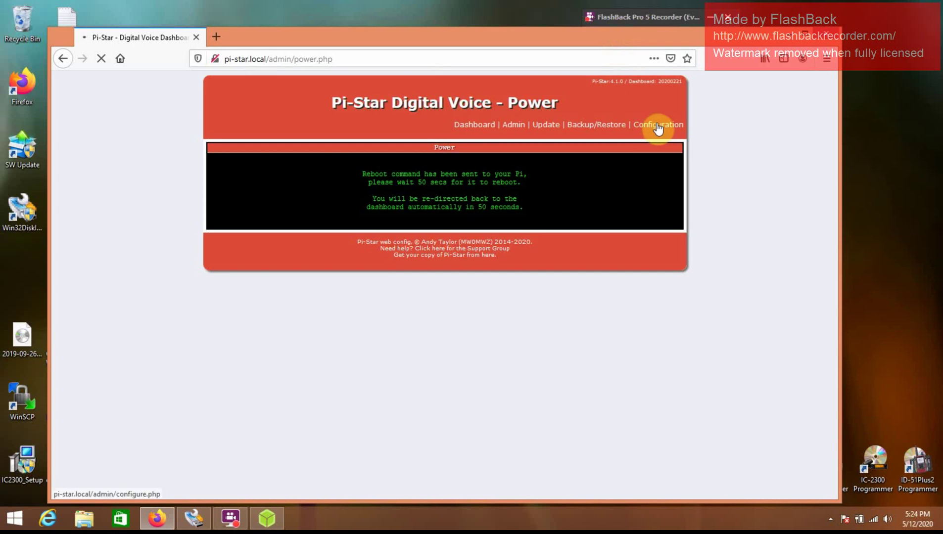
Step: Replace the M1ABC node callsign with the station's own callsign
left_click(652, 18)
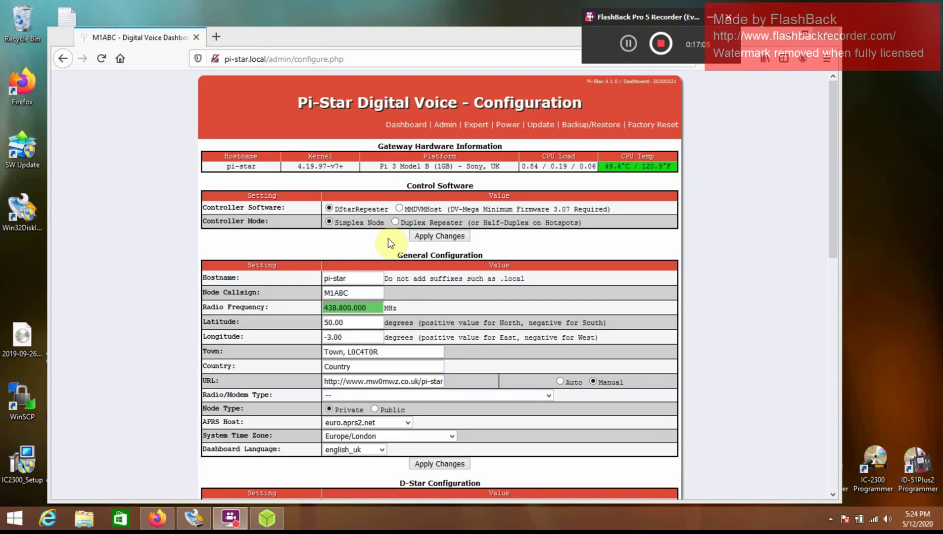
left_click(373, 292)
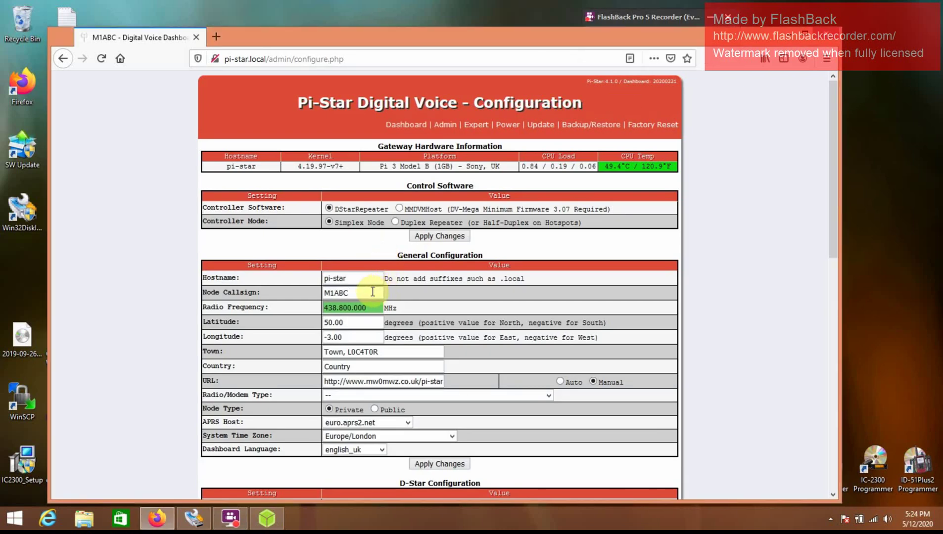
key("ctrl+a")
key("BackSpace")
type("KD2")
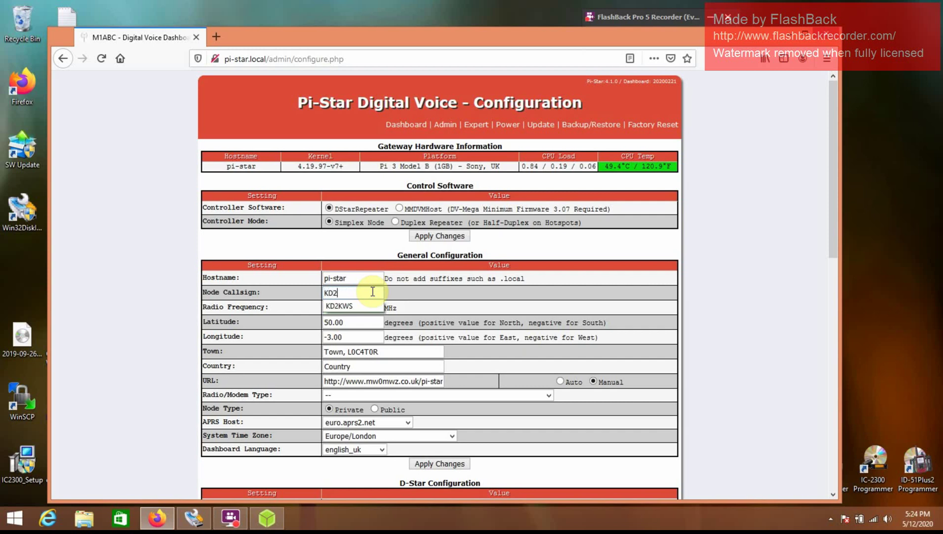
type("KWS")
left_click(774, 327)
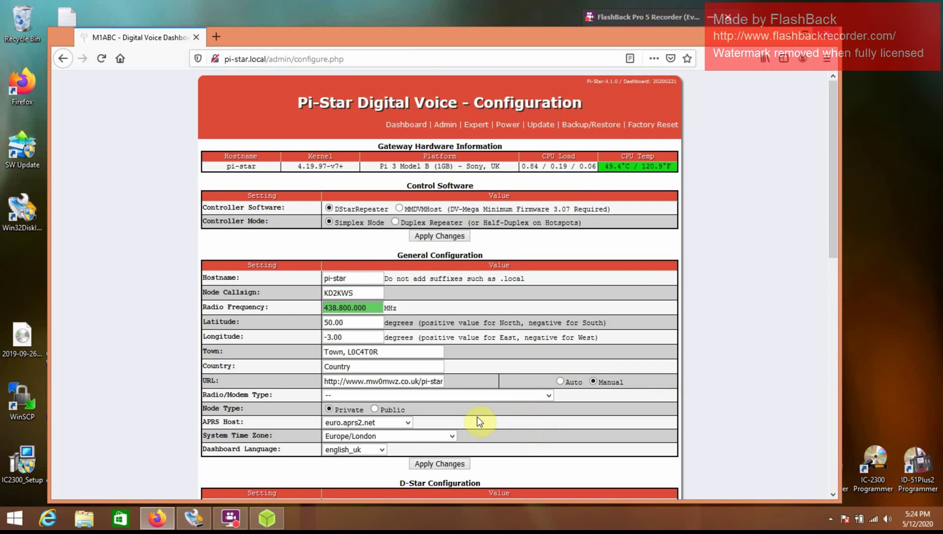
Step: Set Radio/Modem Type to Icom Radio in Terminal Mode, Node Type to Public, and apply
left_click(549, 396)
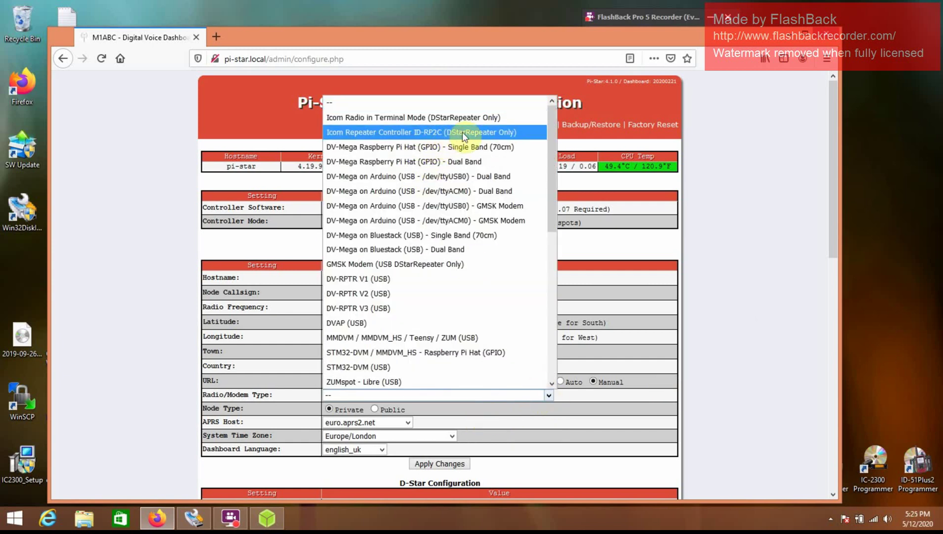
left_click(459, 119)
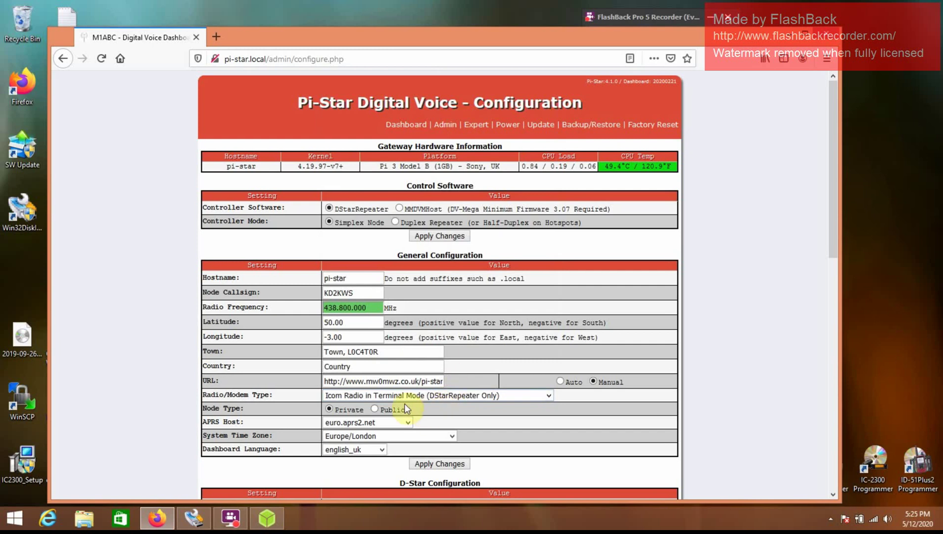
left_click(375, 409)
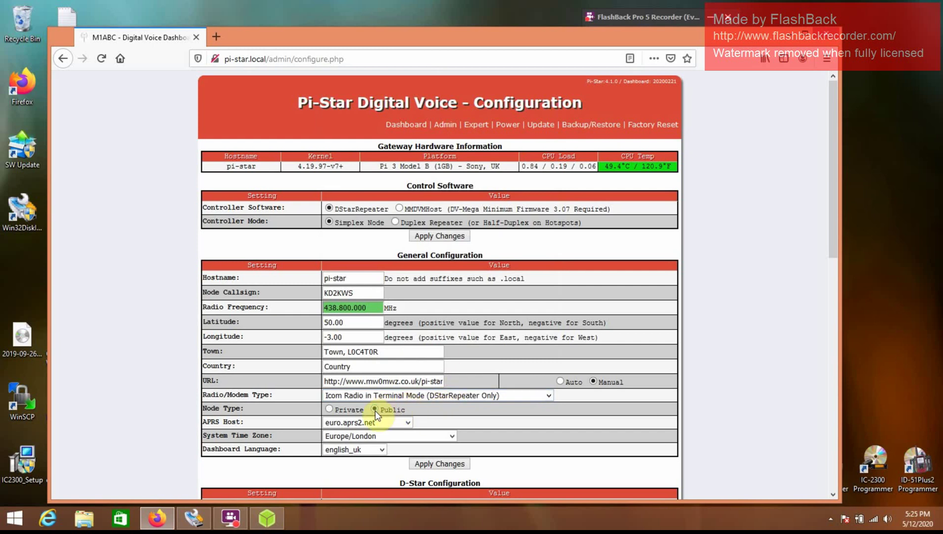
left_click(462, 464)
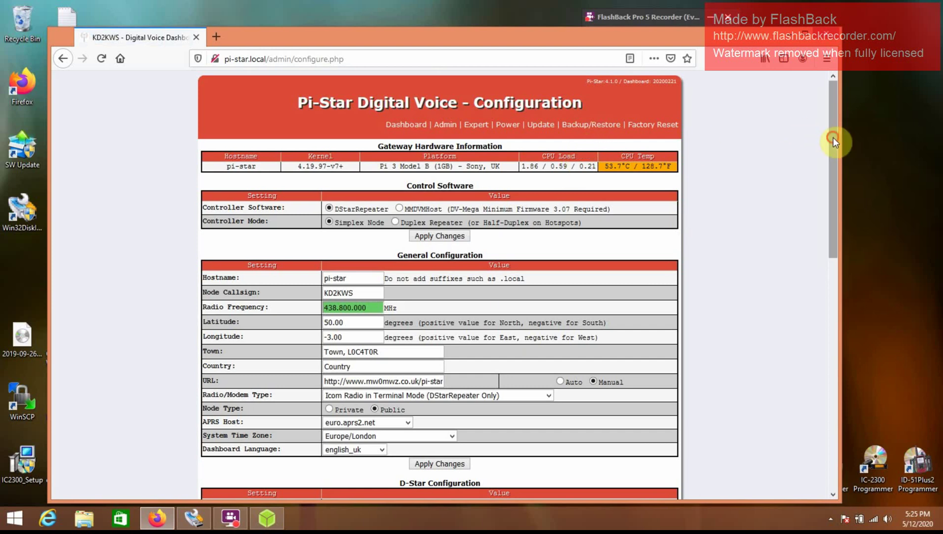
mouse_move(833, 137)
left_mouse_down()
mouse_move(841, 230)
mouse_move(833, 125)
left_mouse_up()
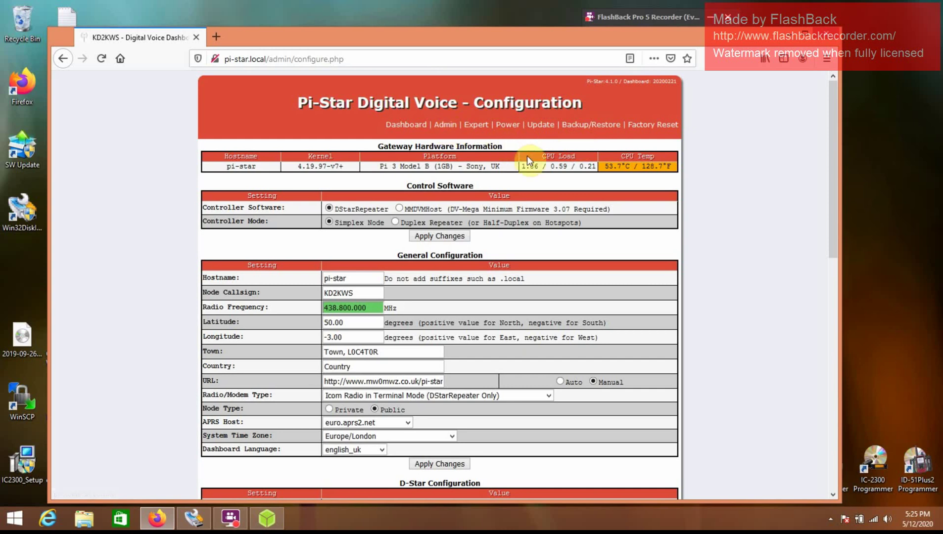
Step: Check the admin dashboard shows DStarRepeater running and REF001 C linked, then minimize Firefox
left_click(445, 127)
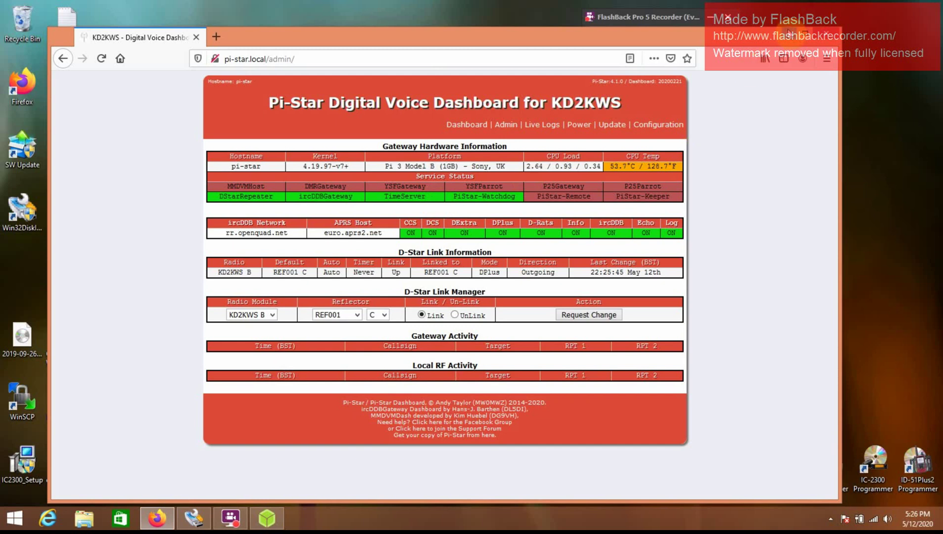
left_click(789, 31)
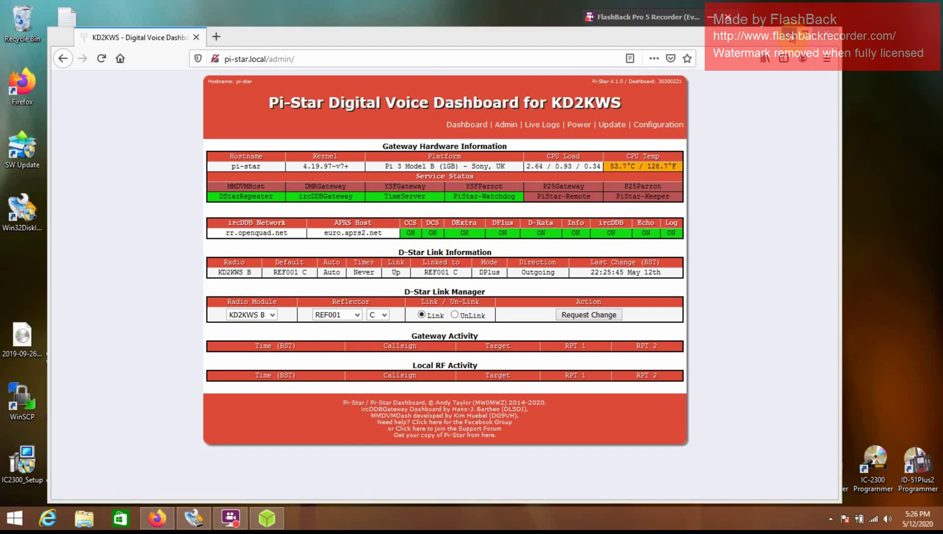
left_click(792, 38)
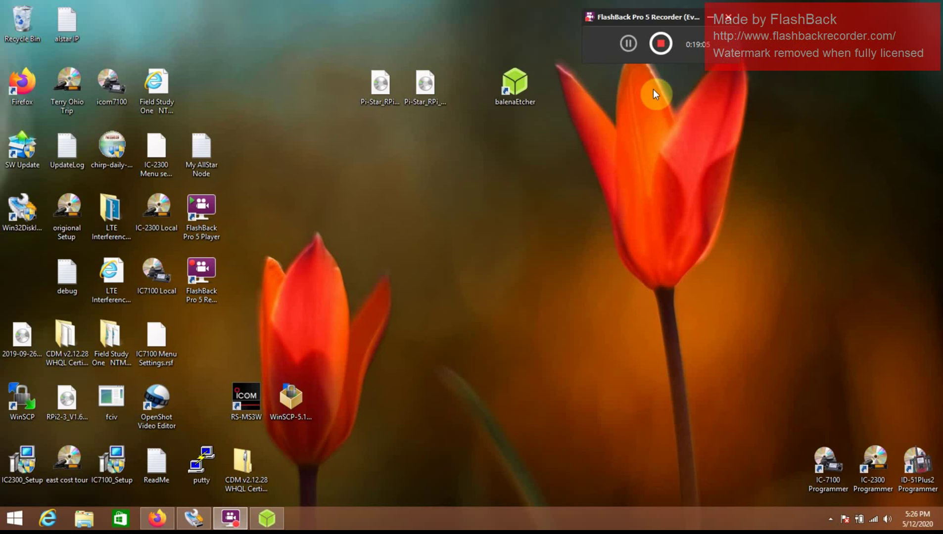
Step: Stop the FlashBack Pro 5 screen recording from the recorder toolbar
left_click(662, 44)
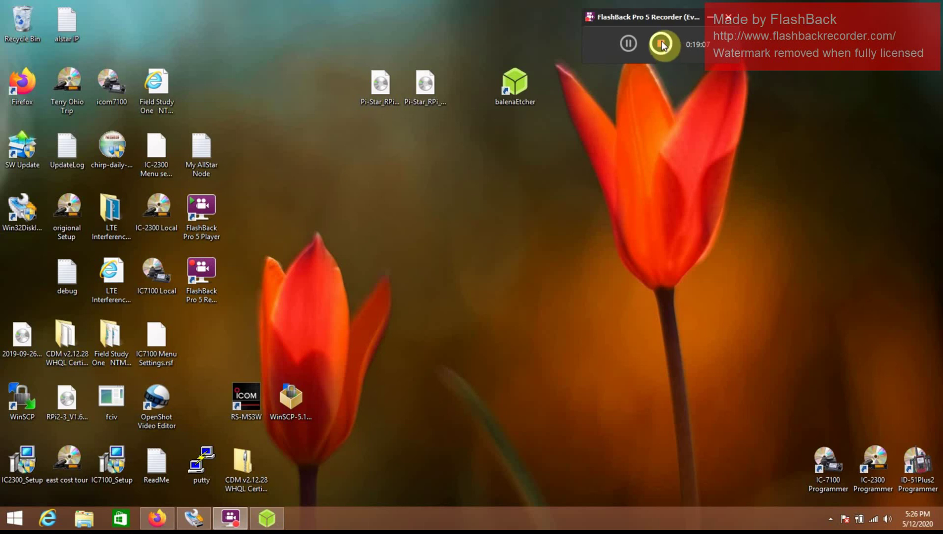